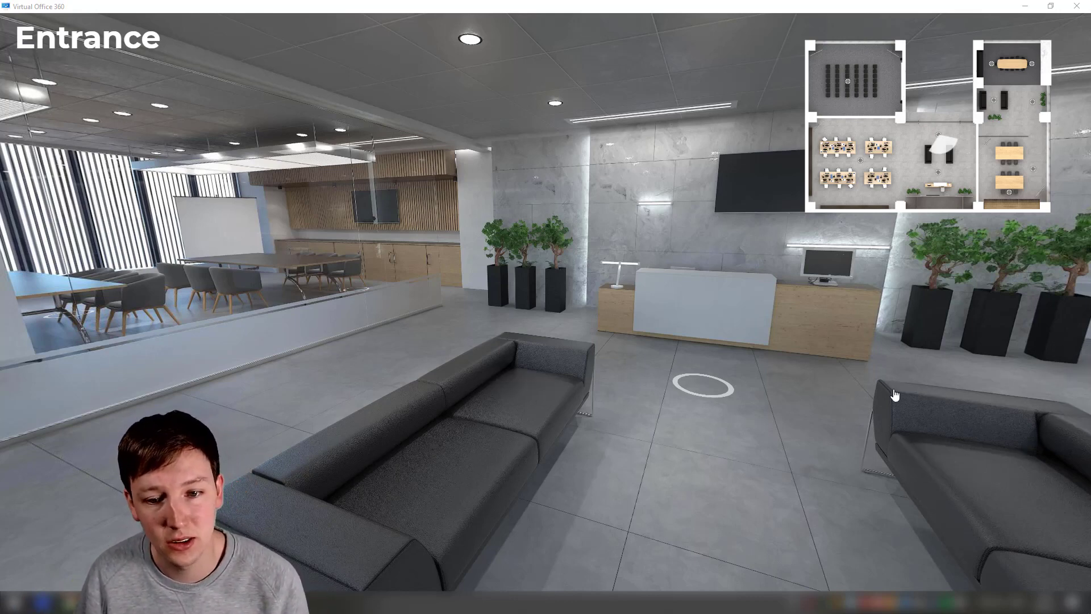
Turn the office preview toward the desks and jump to the Desks viewpoint.
left_click_drag(894, 394, 610, 273)
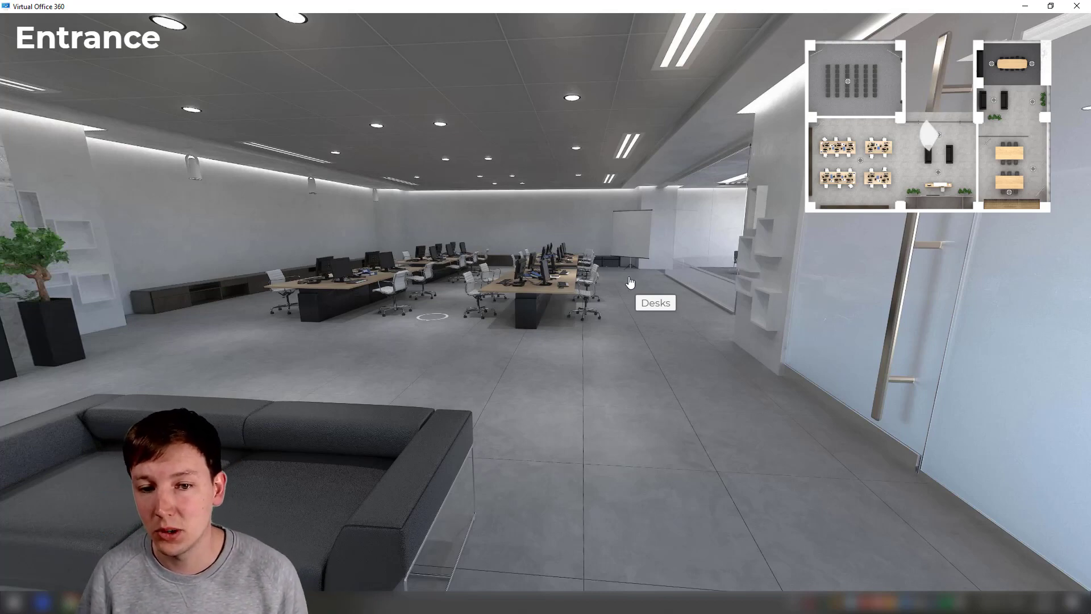
left_click(647, 304)
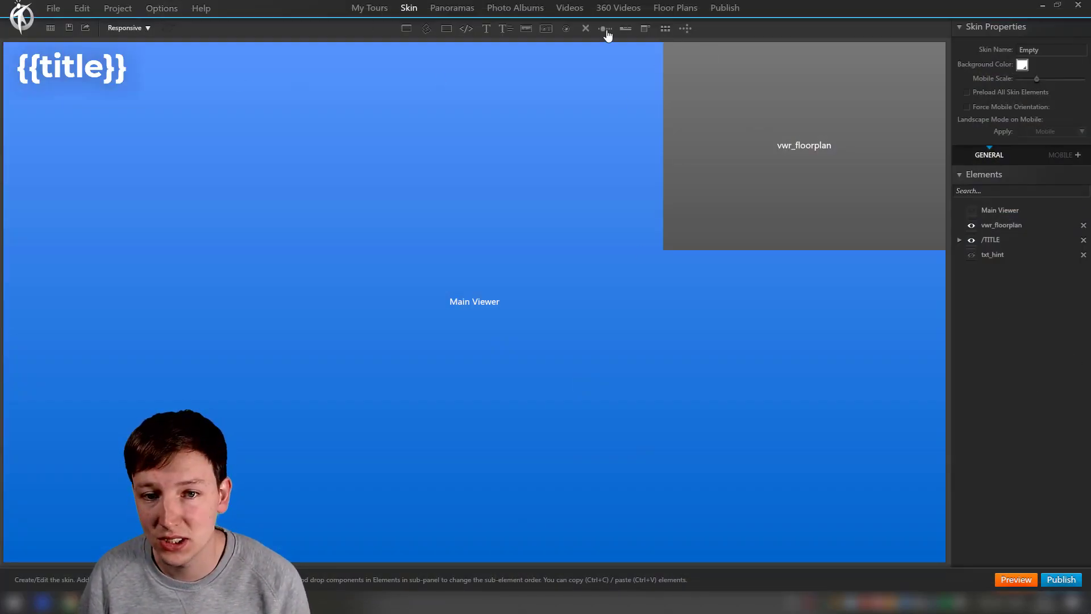
Add the 'vr' library icon as an icon button and confirm its Media Control VR action.
left_click(565, 31)
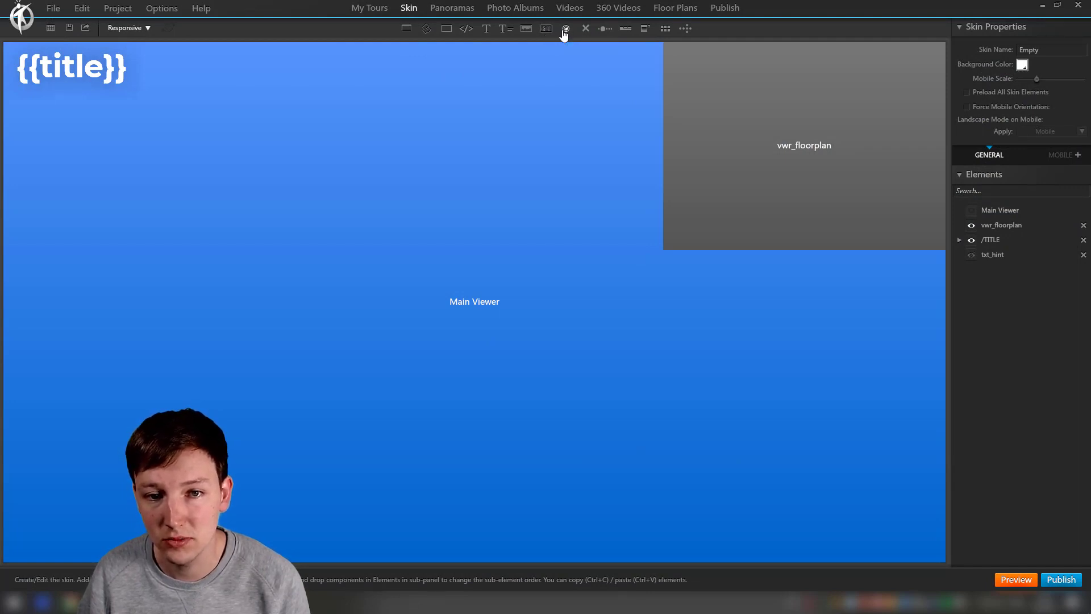
left_click(469, 139)
type("vr")
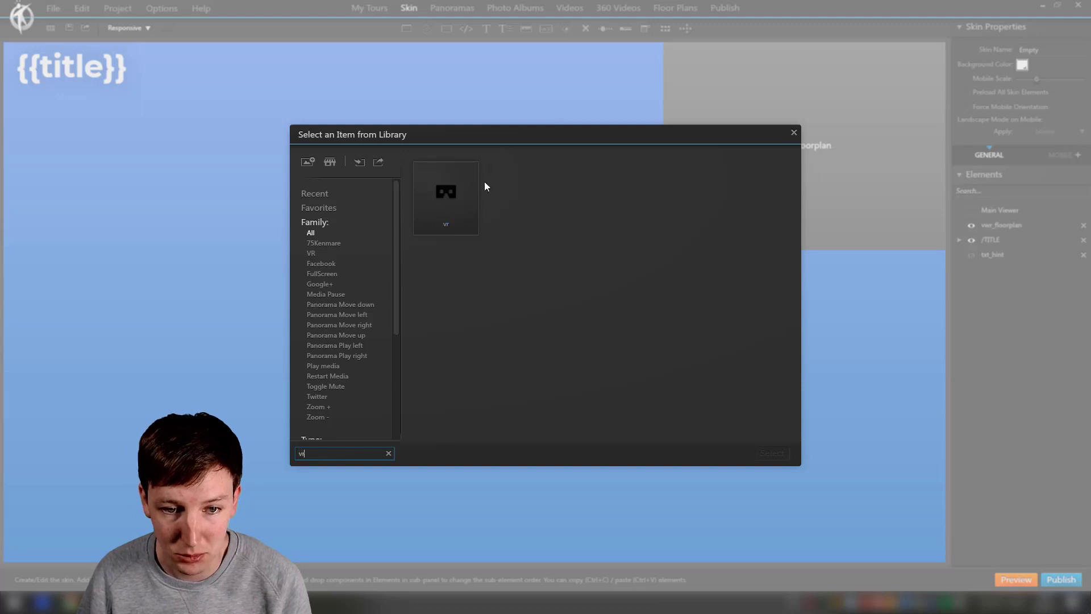
left_click(446, 196)
double_click(445, 196)
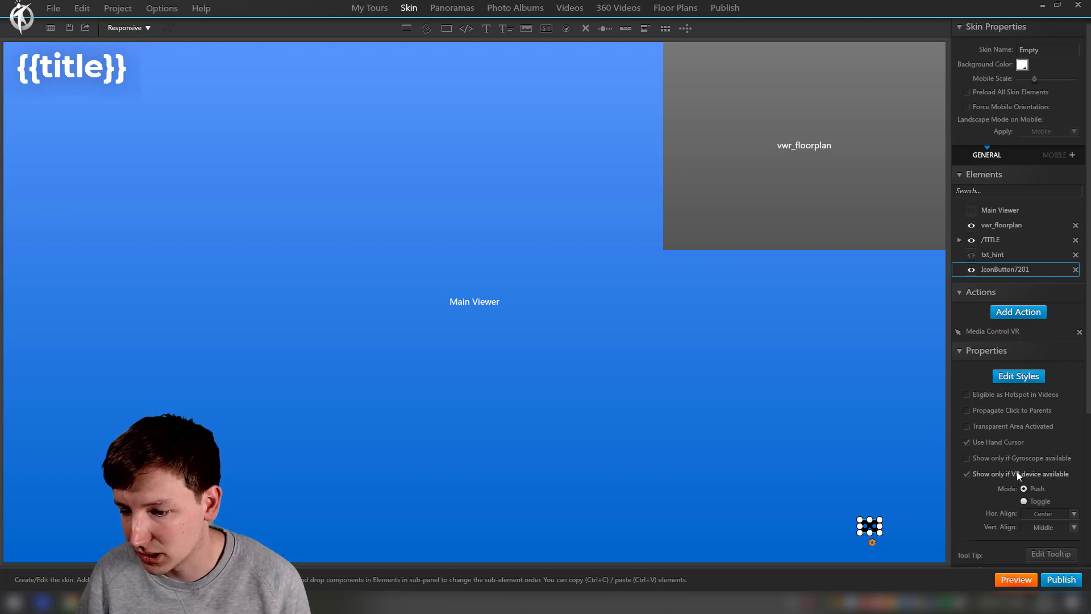
double_click(1012, 332)
left_click(608, 248)
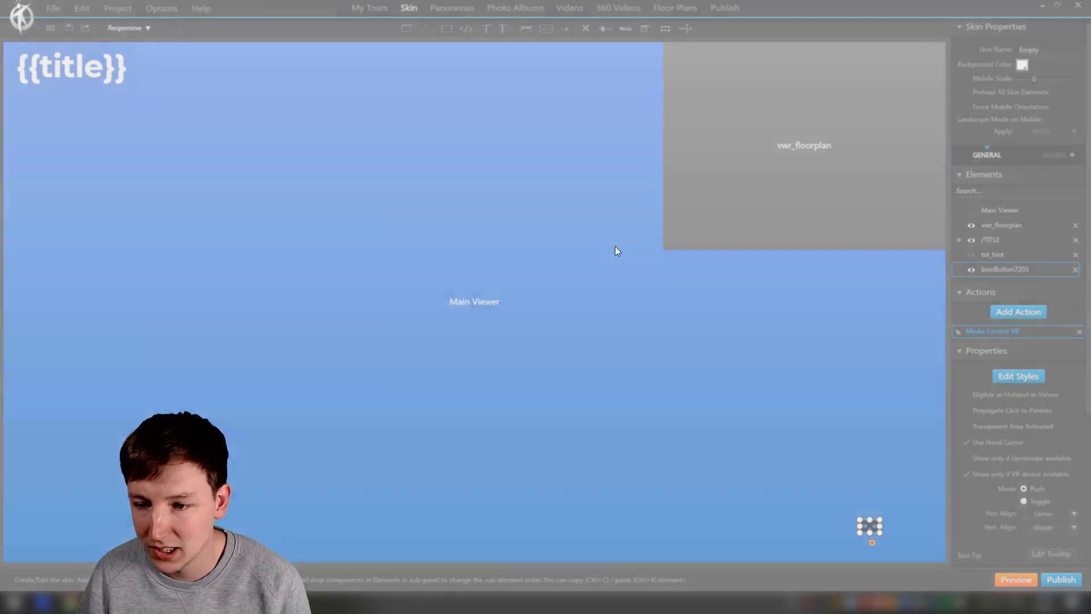
left_click(833, 342)
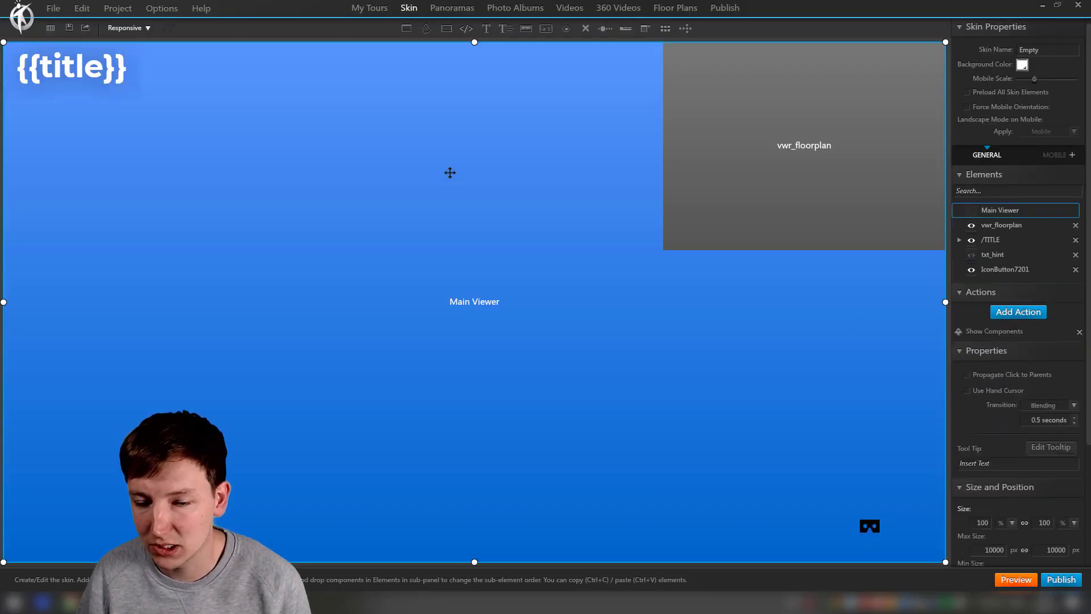
Insert the pexels valley photo as an image, shrunk and moved to the skin's bottom.
left_click(525, 29)
double_click(534, 201)
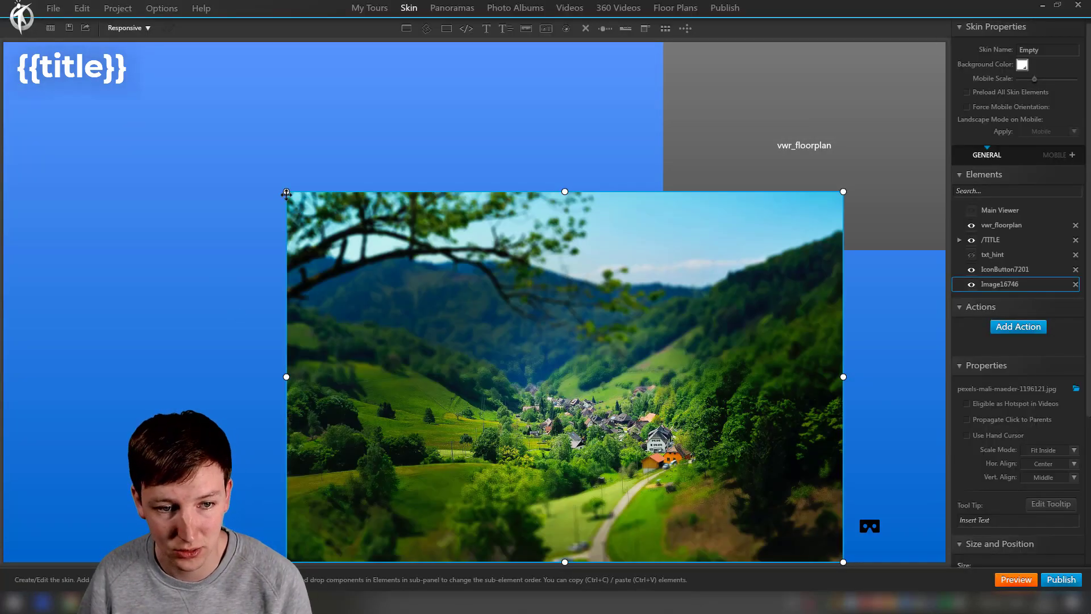
left_click_drag(303, 214, 425, 484)
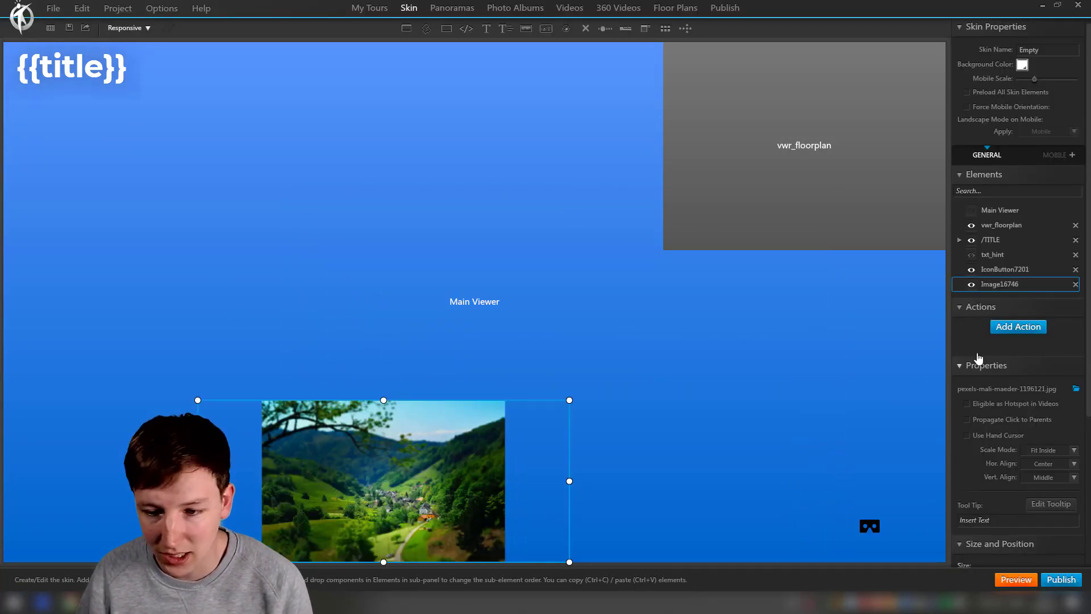
Give the photo a Media Control > Enable VR action, then preview the tour.
left_click(1017, 326)
left_click(346, 392)
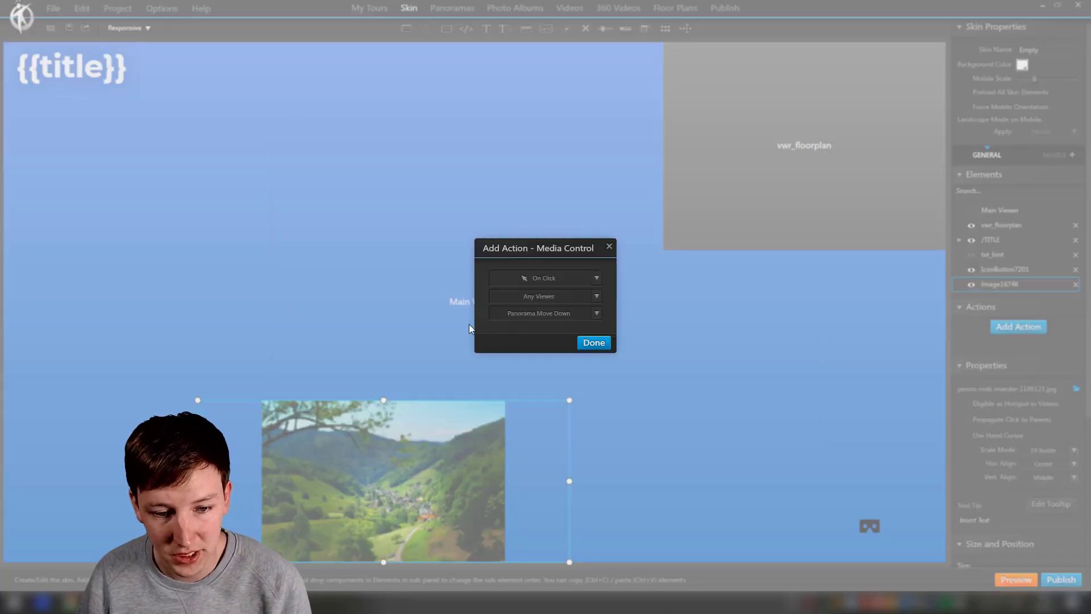
left_click(538, 316)
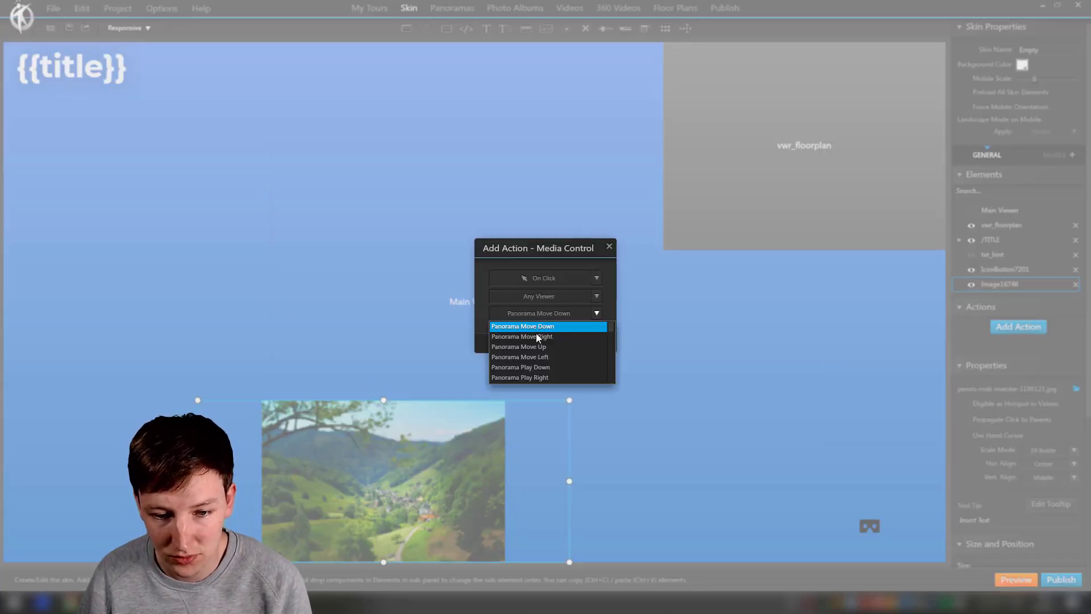
scroll(540, 344, "down", 3)
scroll(545, 357, "down", 3)
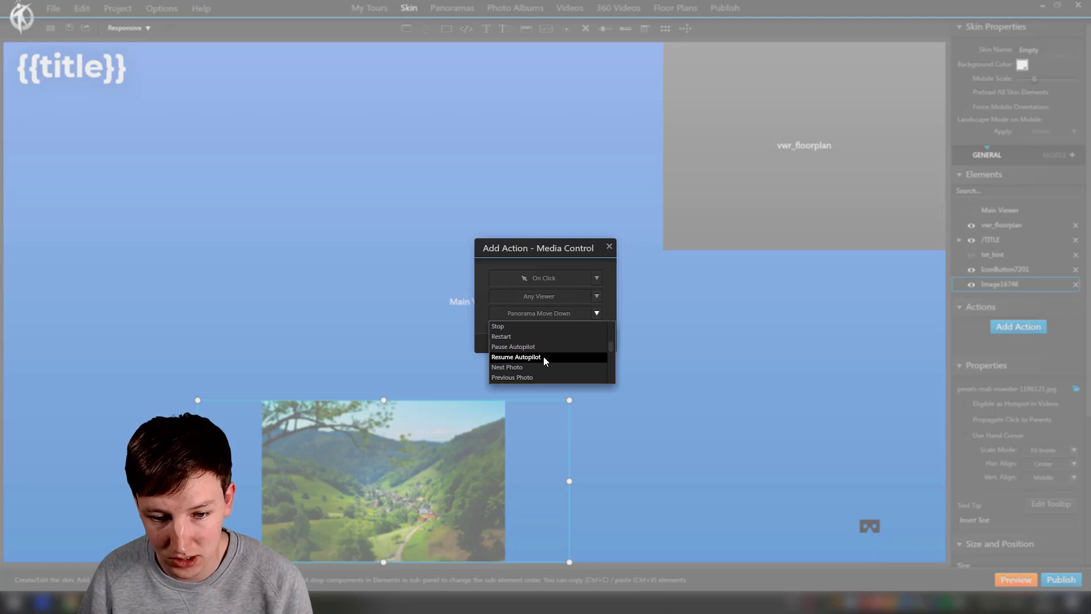
left_click(524, 367)
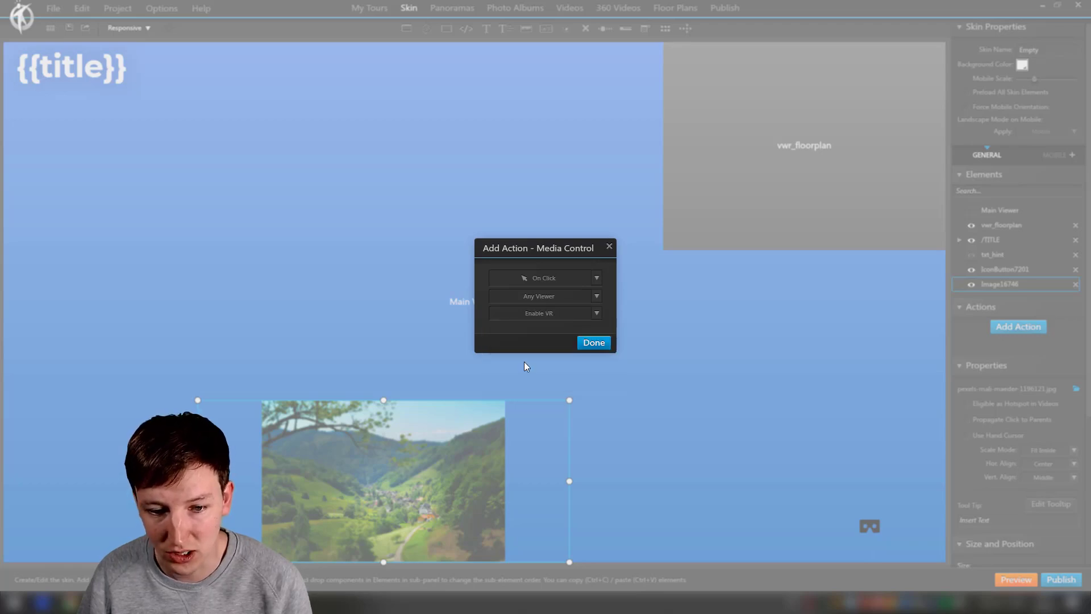
left_click(597, 344)
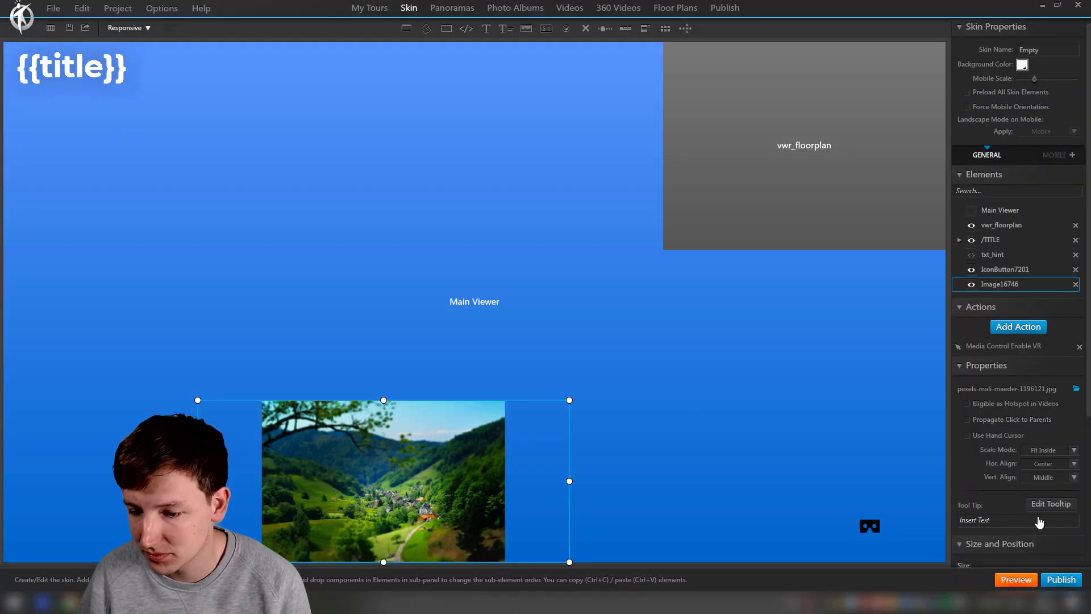
left_click(1021, 579)
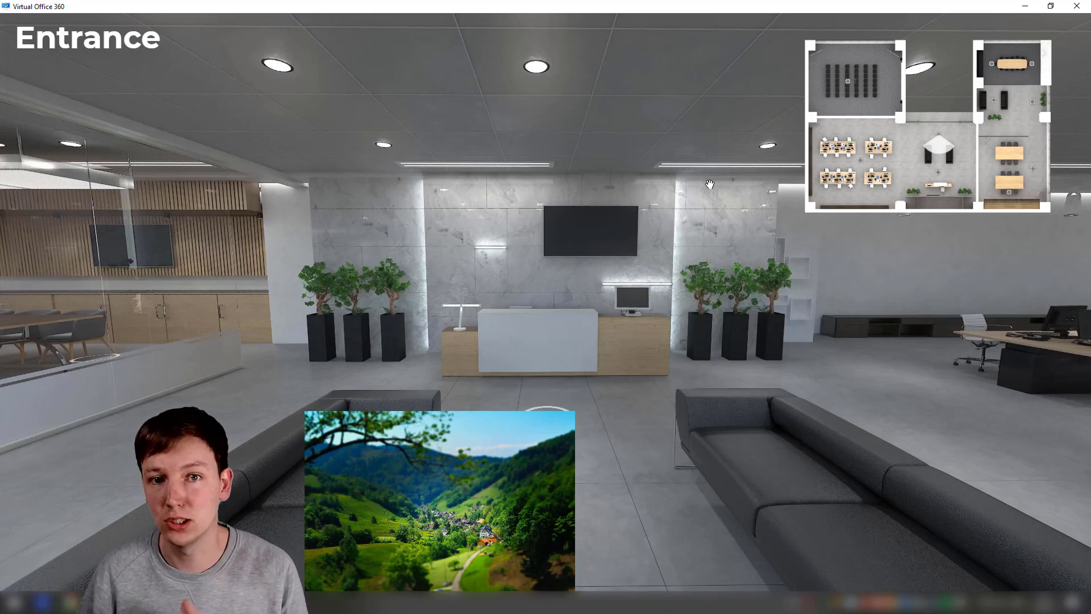
Close the tour preview window.
left_click(1083, 7)
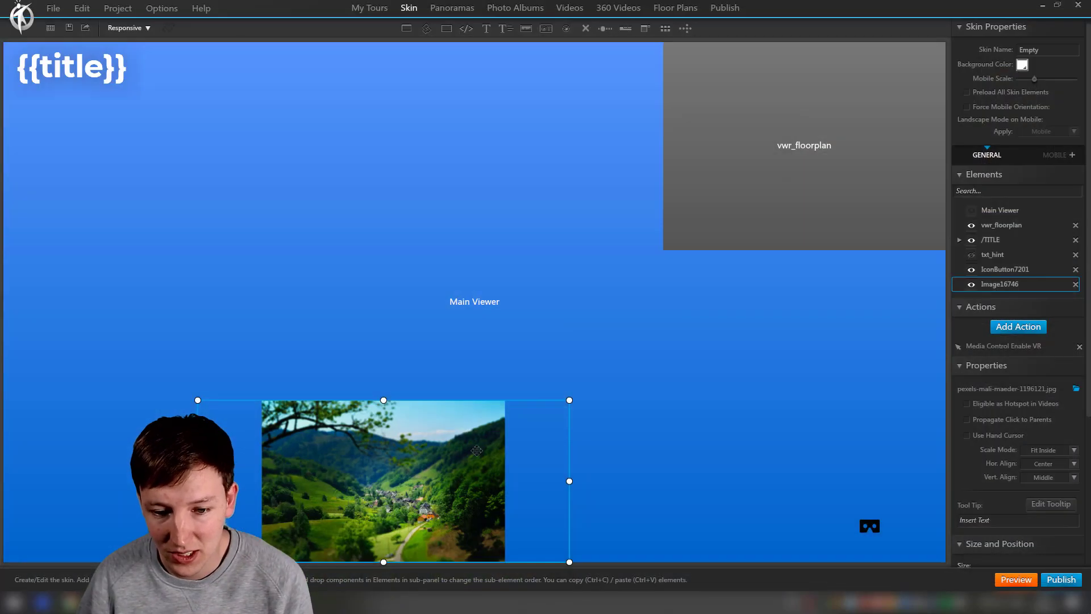
Select the VR icon button and the landscape photo element in turn to review their properties.
left_click(866, 528)
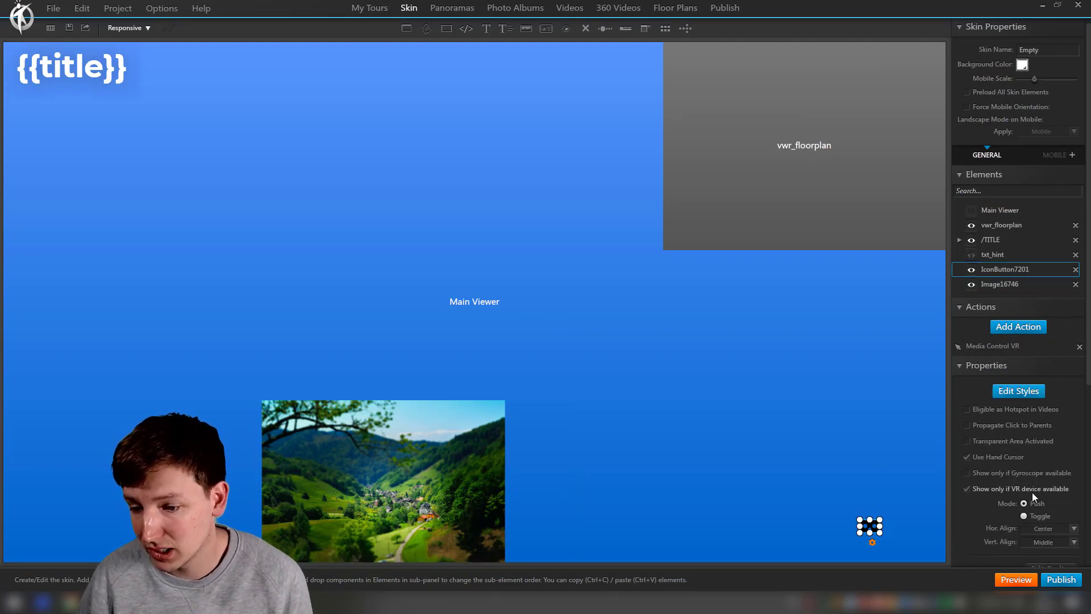
left_click(491, 510)
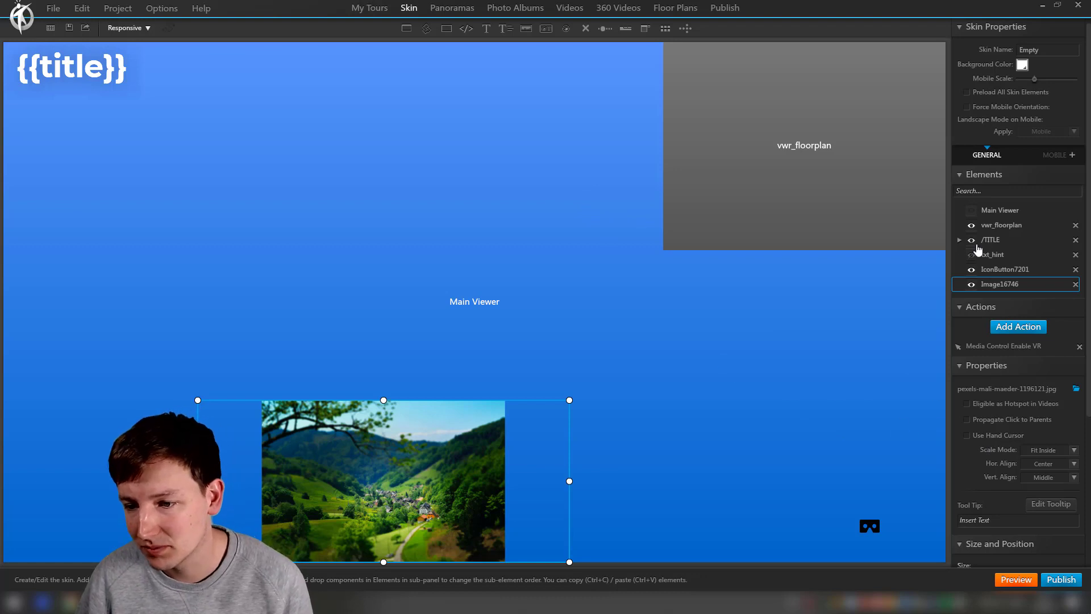
left_click(989, 271)
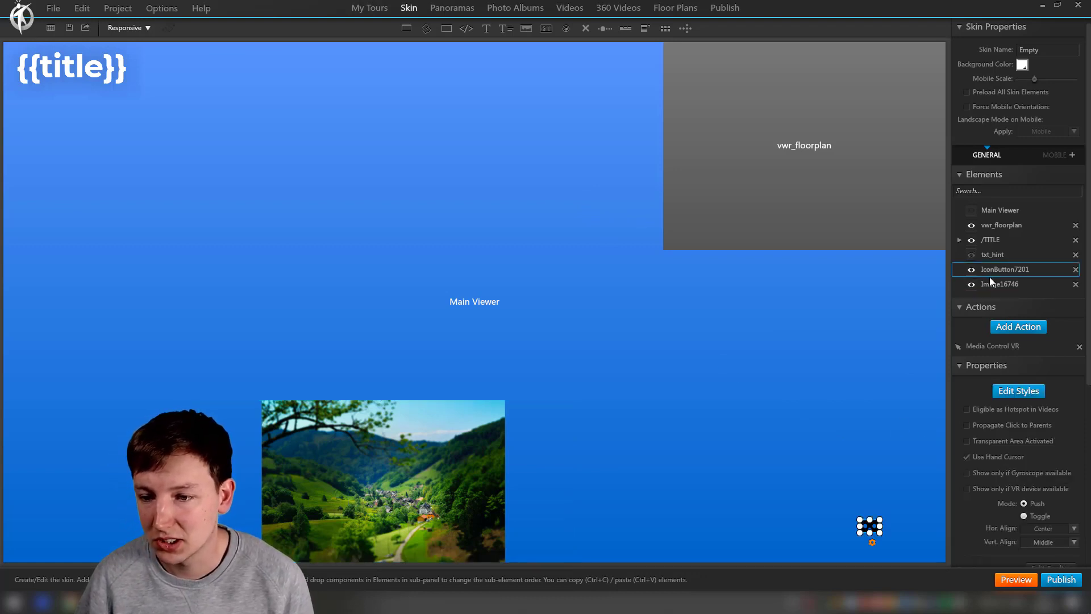
left_click(992, 286)
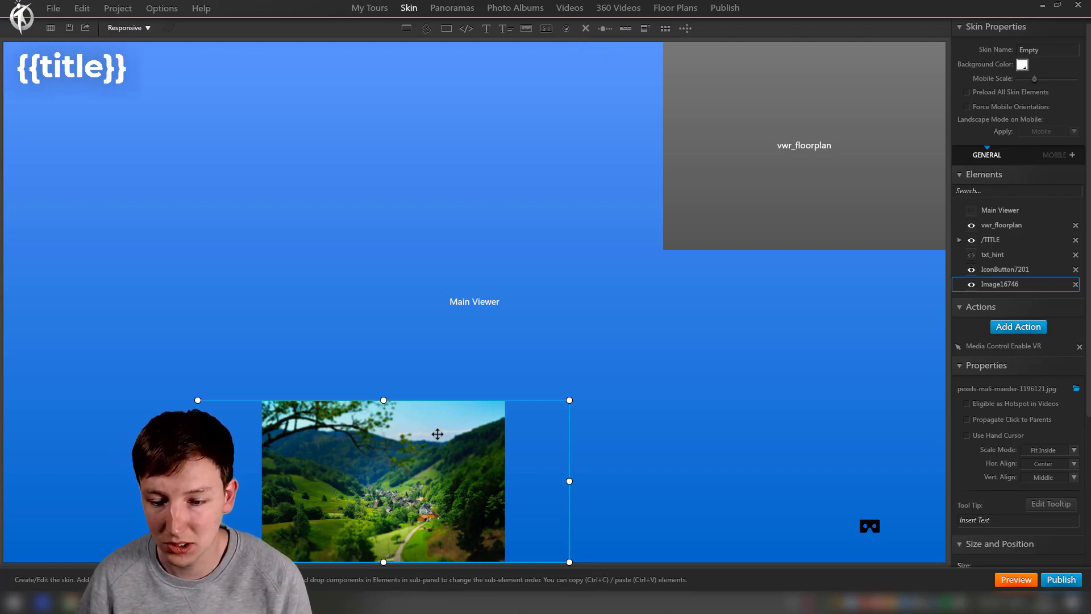
Create an icon button from the pexels valley photo, resized and centred on the canvas.
left_click(566, 30)
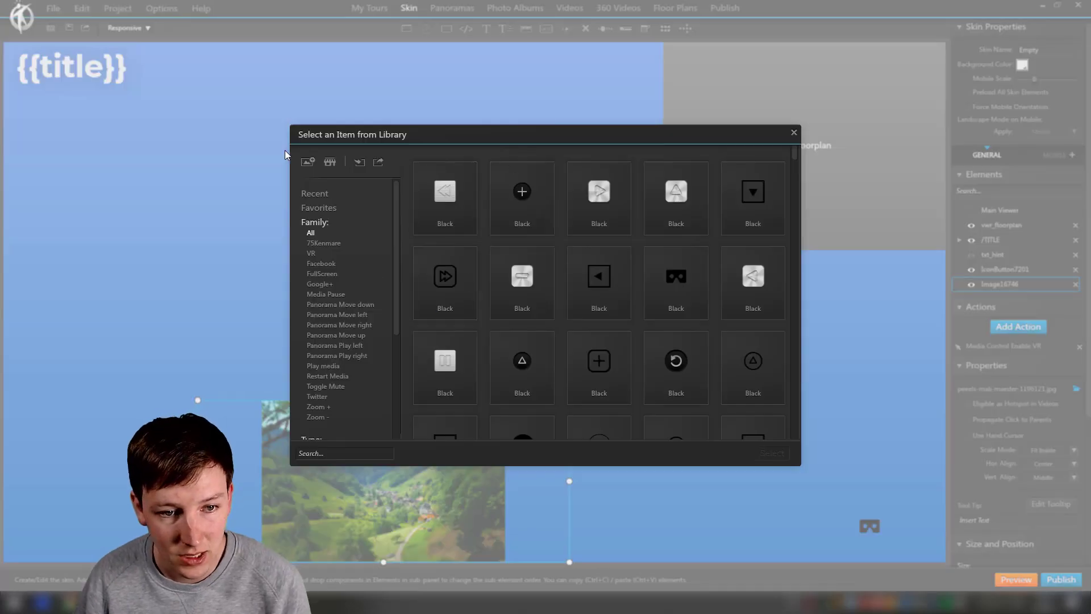
left_click(307, 162)
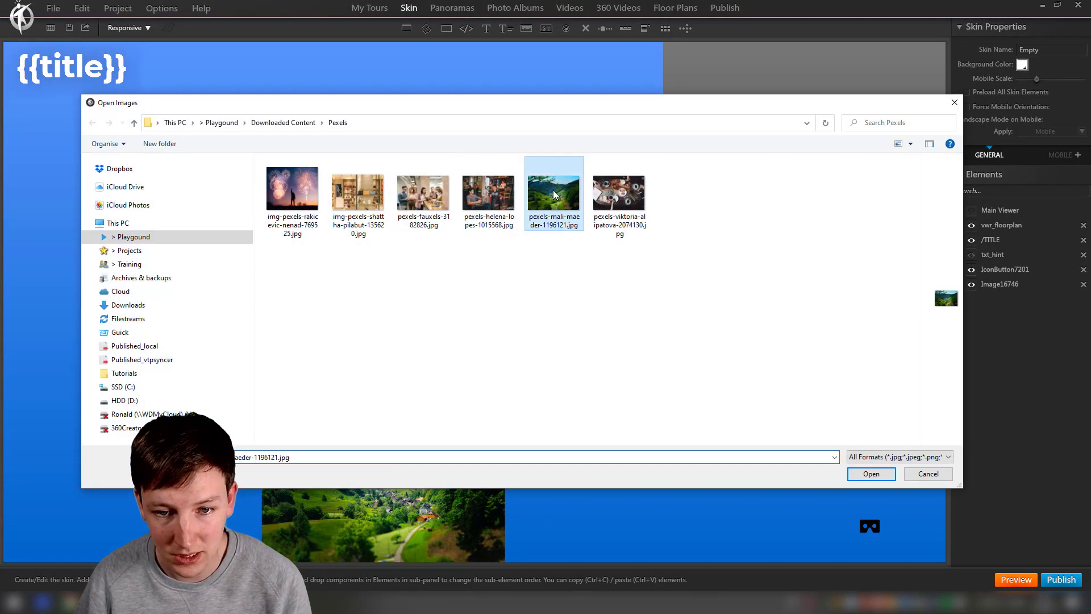
double_click(554, 190)
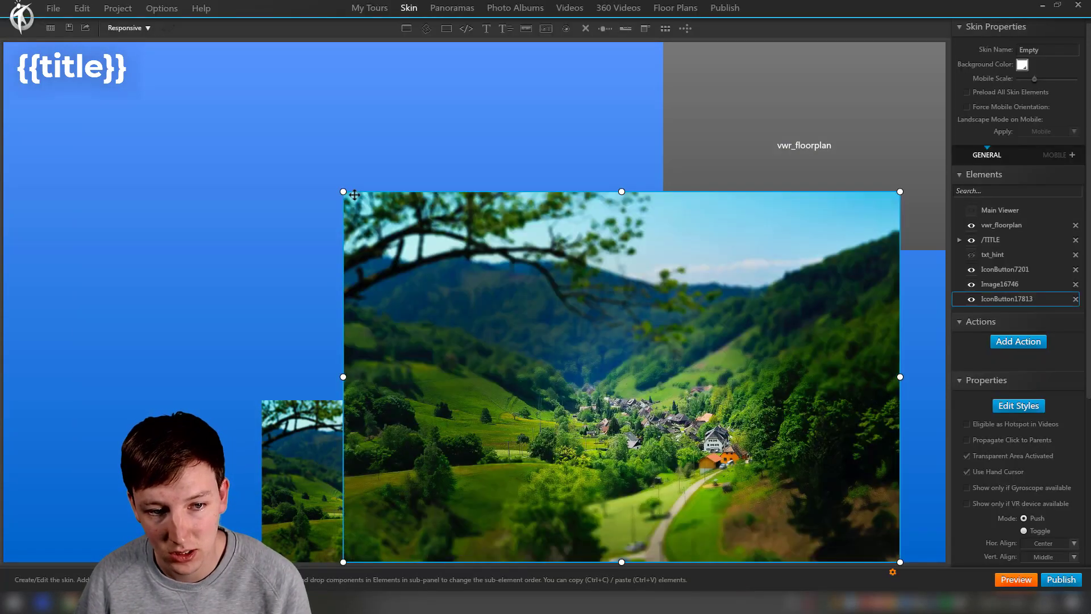
left_click_drag(345, 191, 377, 231)
Give the landscape button a Media Control > VR action, then preview the tour.
left_click(1003, 343)
left_click(369, 412)
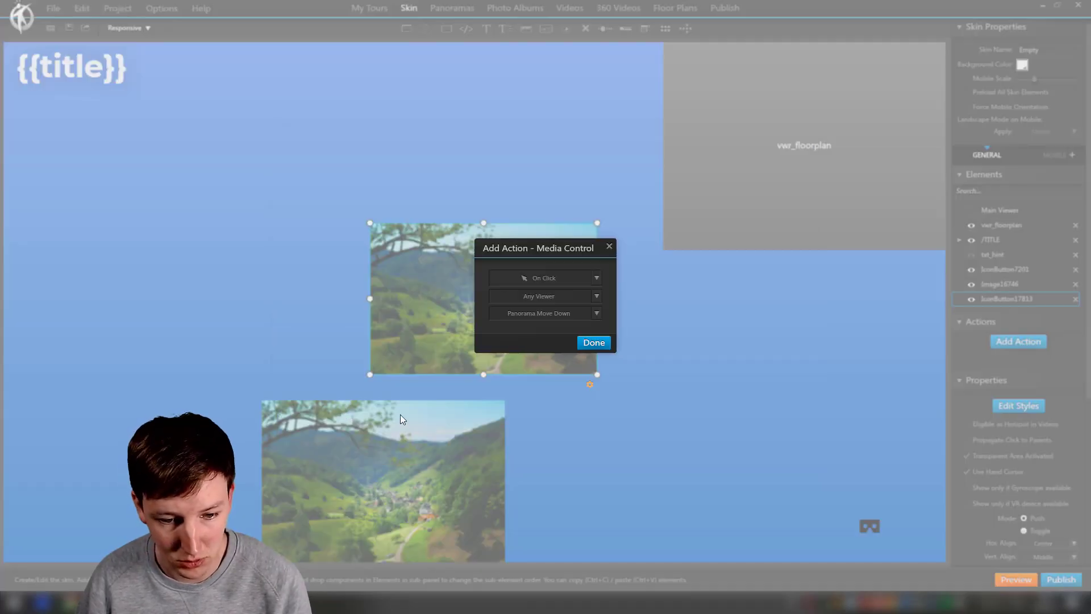
left_click(536, 313)
scroll(530, 363, "down", 5)
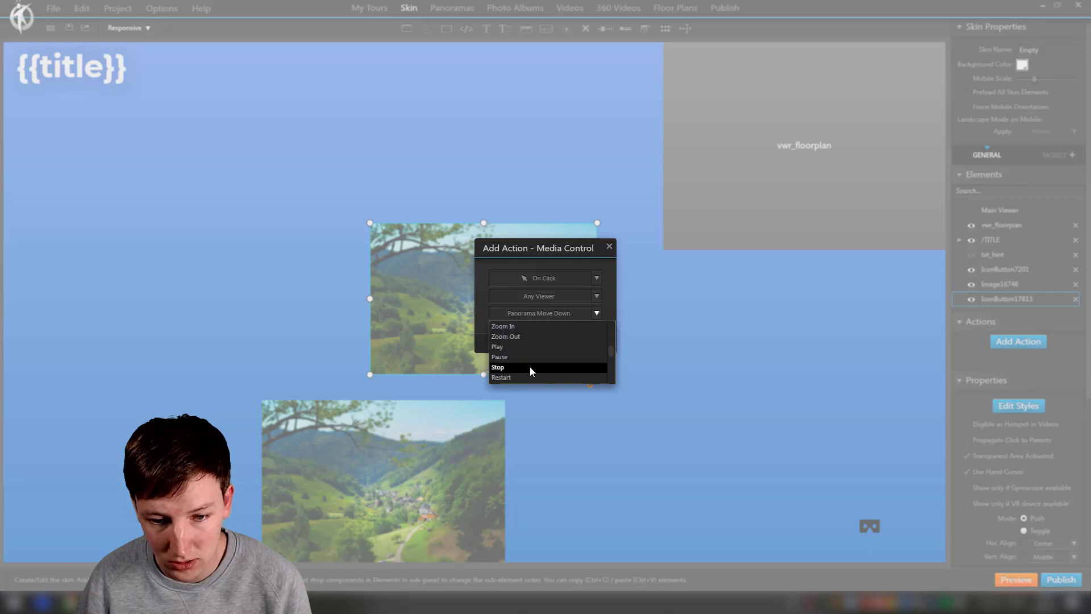
scroll(530, 366, "down", 3)
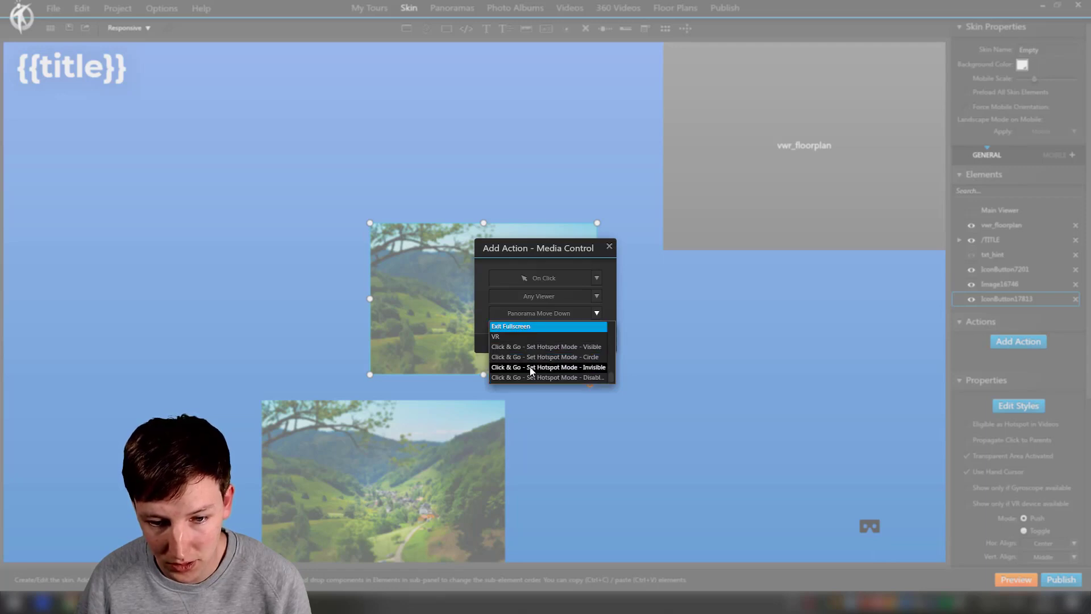
left_click(527, 345)
left_click(591, 344)
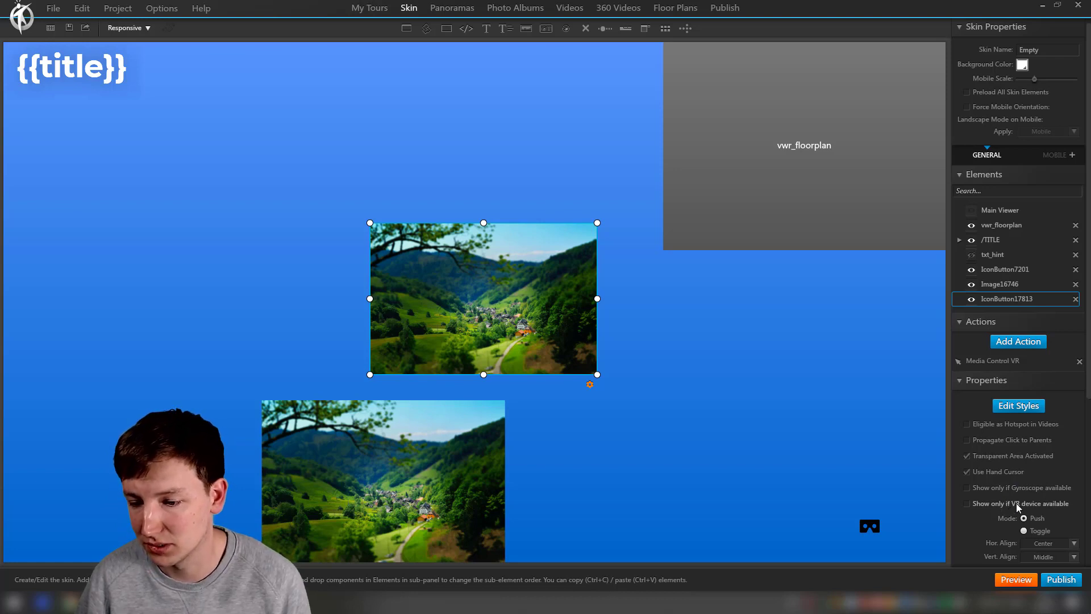
left_click(866, 526)
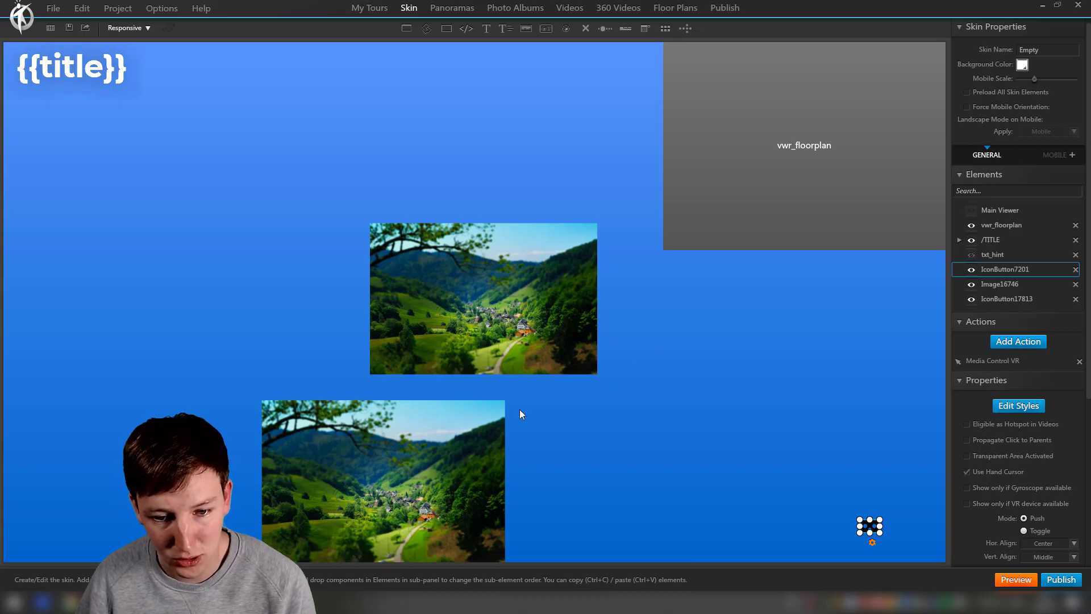
left_click(1016, 579)
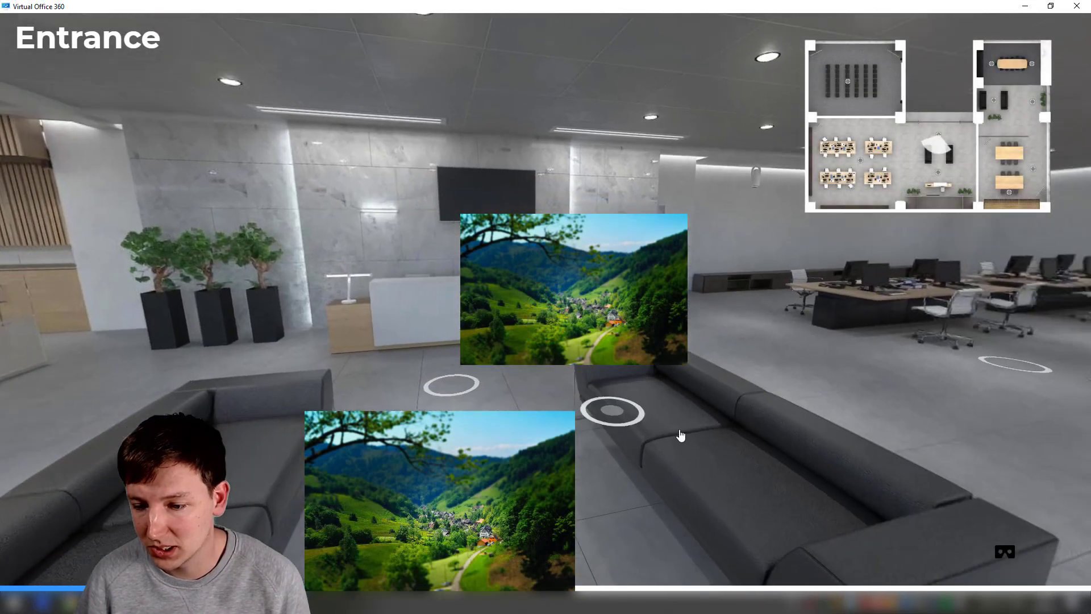
Look around the Entrance, then go to Reception and on to the Desks panorama.
left_click_drag(680, 435, 564, 291)
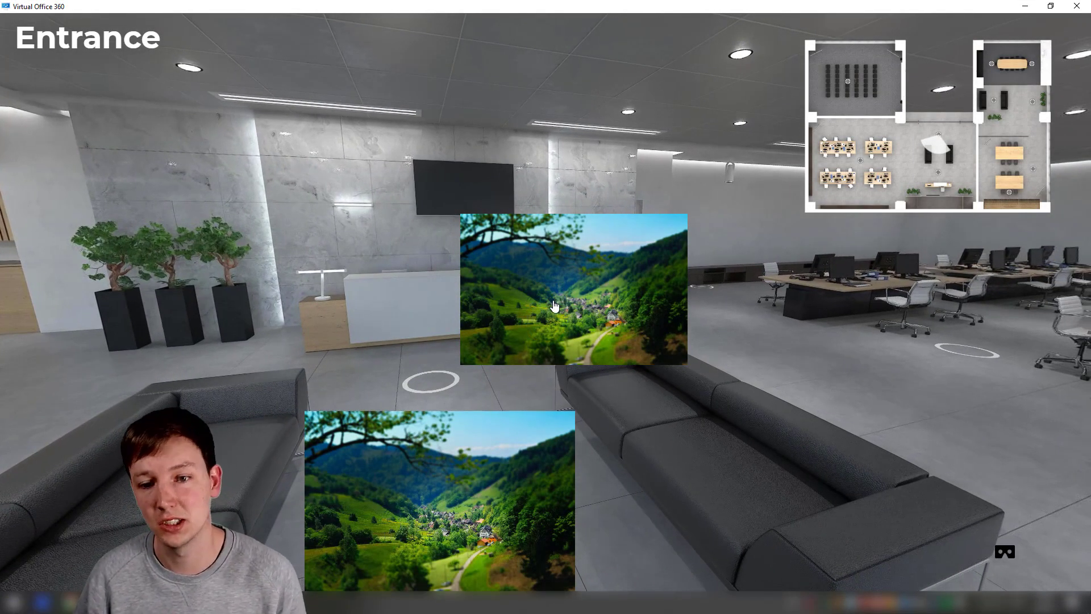
left_click(653, 403)
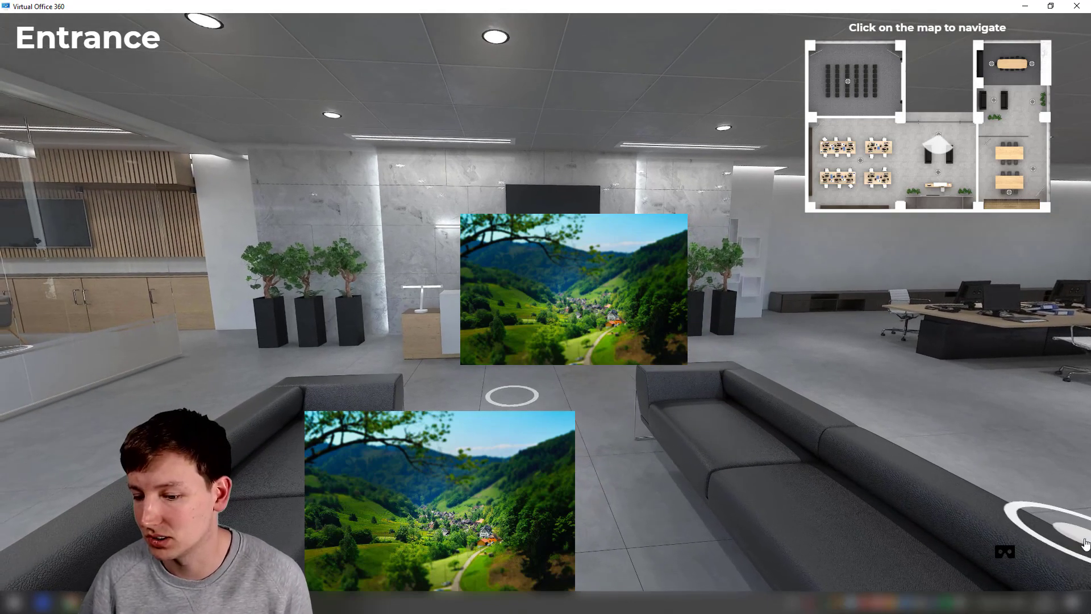
left_click(716, 389)
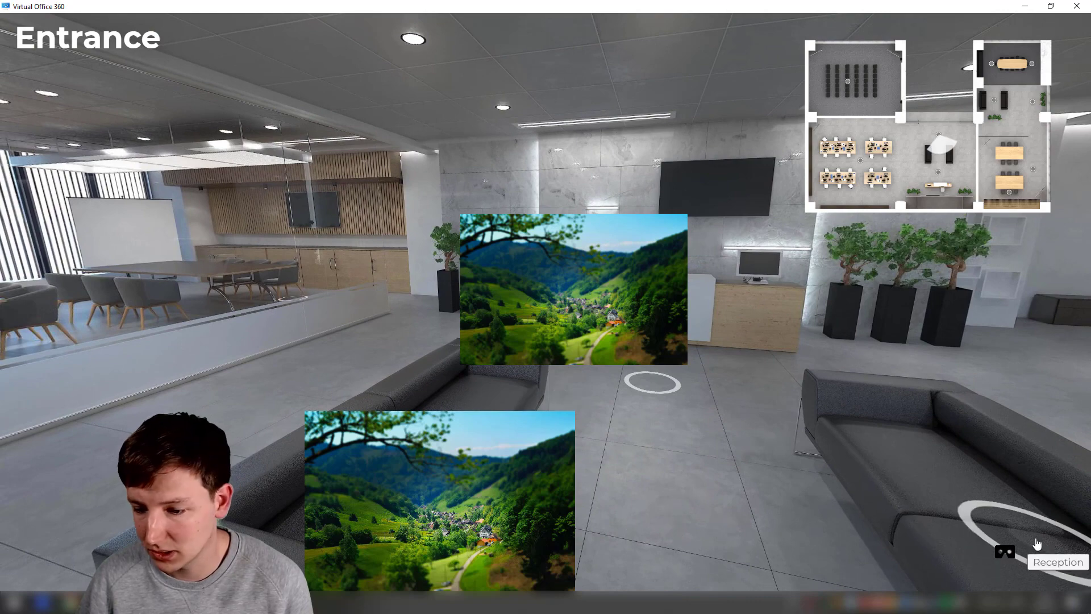
left_click(1036, 544)
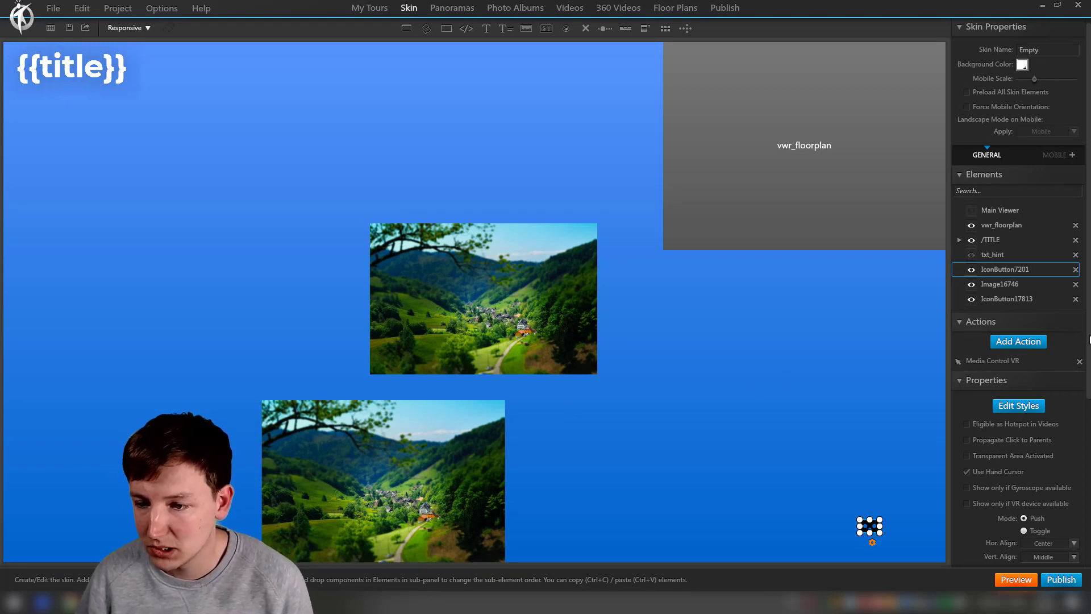
Publish the tour For Web / Mobile and dismiss the Congratulations message.
left_click_drag(1089, 339, 1089, 452)
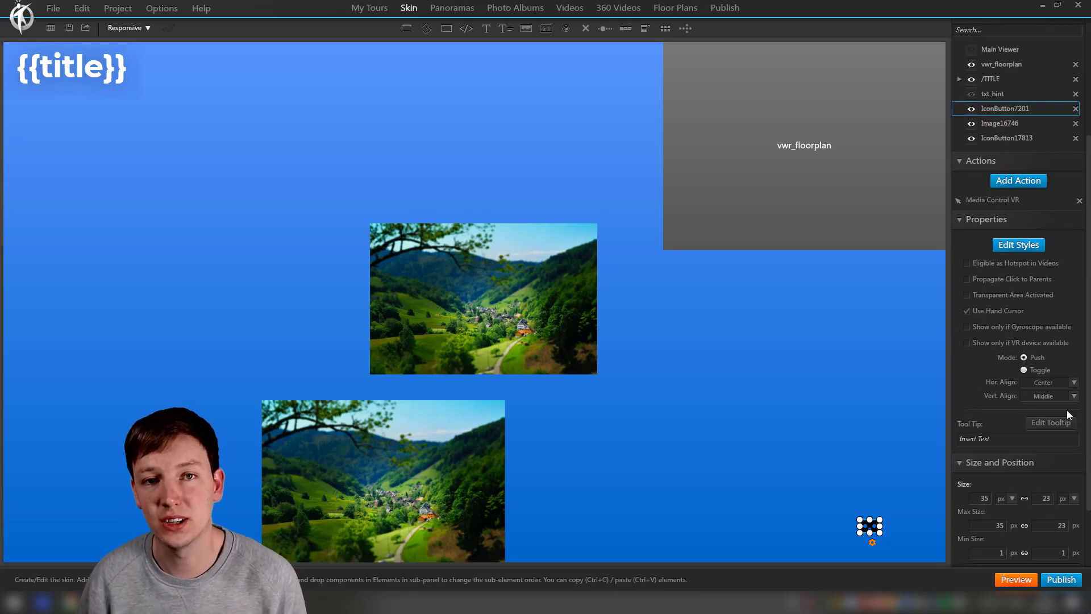
left_click(1061, 579)
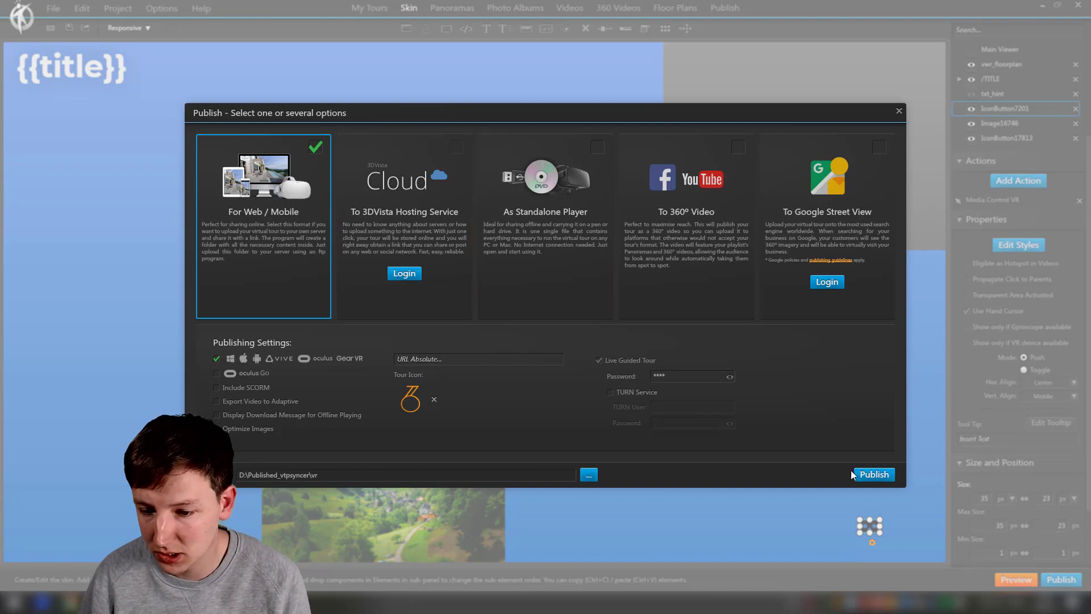
left_click(875, 475)
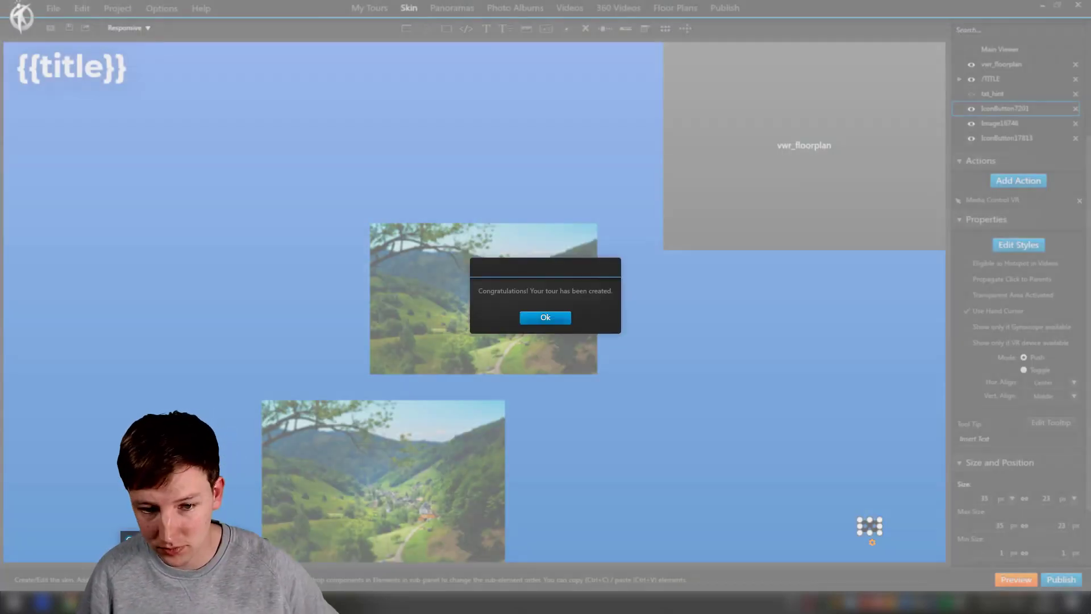
left_click(539, 325)
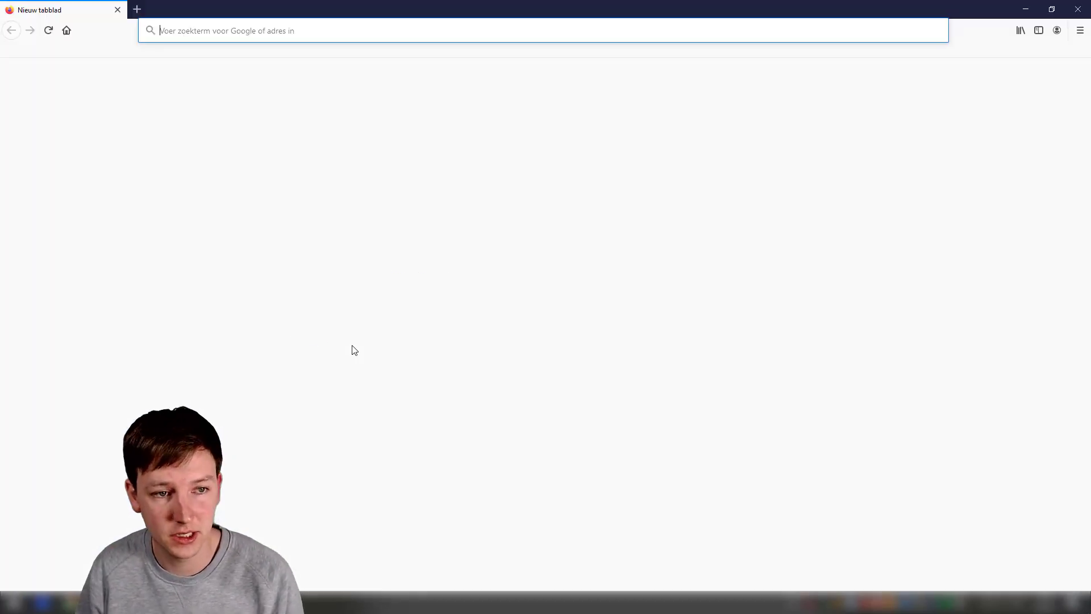
Load 360creators.vthosting.net/work_in_progress/vr/ in Firefox.
type("360creators.vthosting.net/")
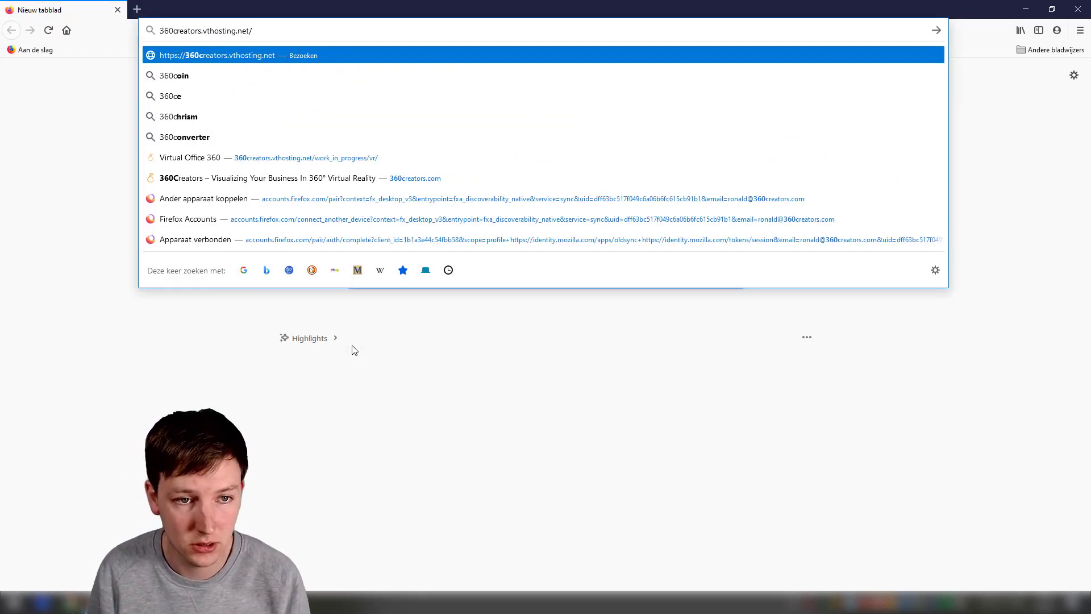
type("wo")
key("Right")
type("v")
key("Return")
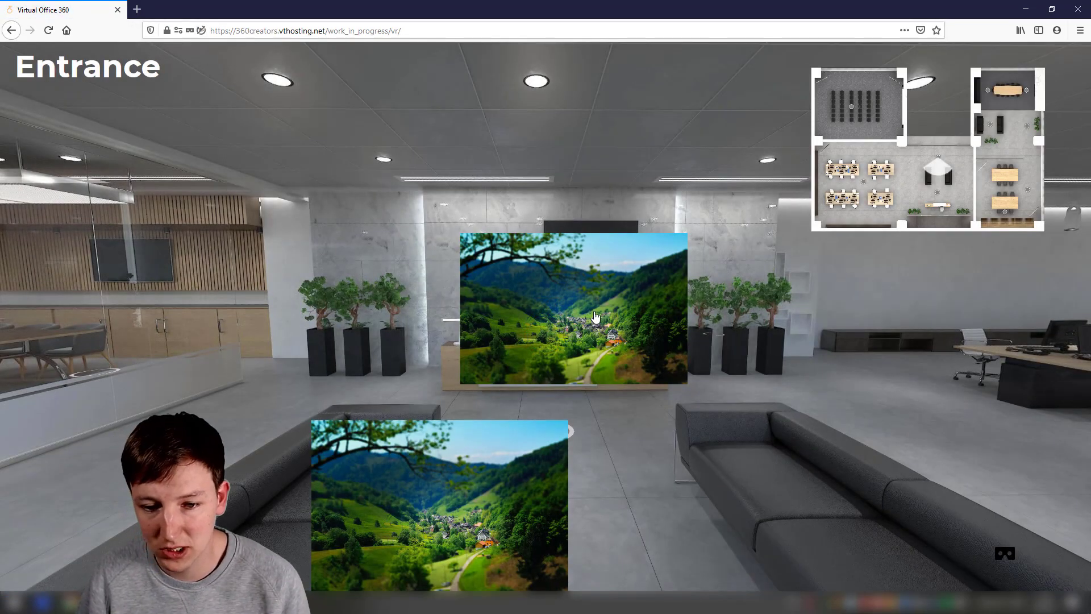
left_click(702, 459)
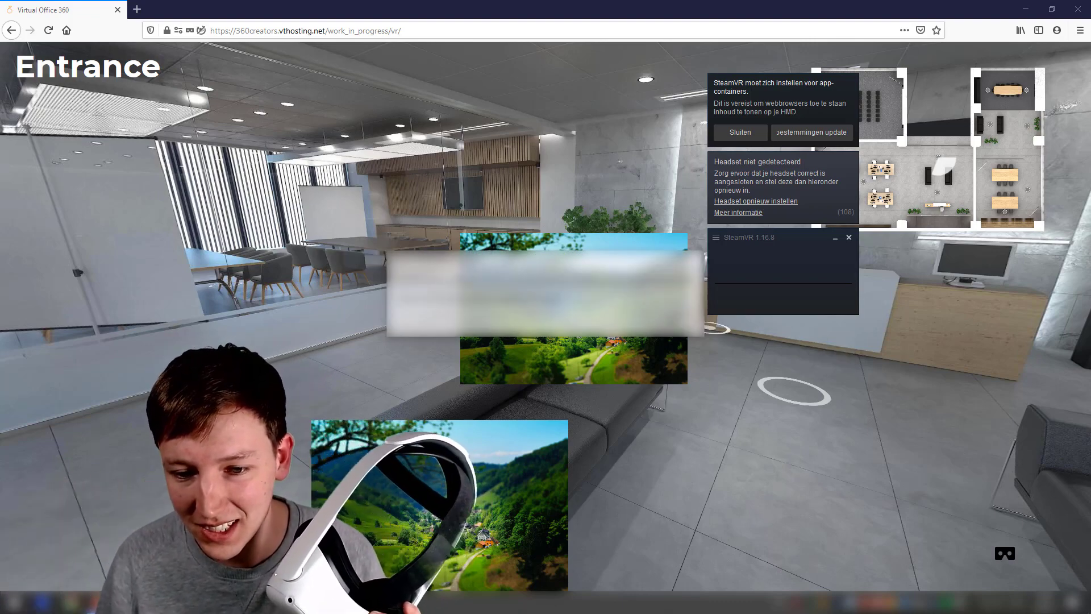
left_click_drag(807, 341, 914, 391)
left_click(914, 391)
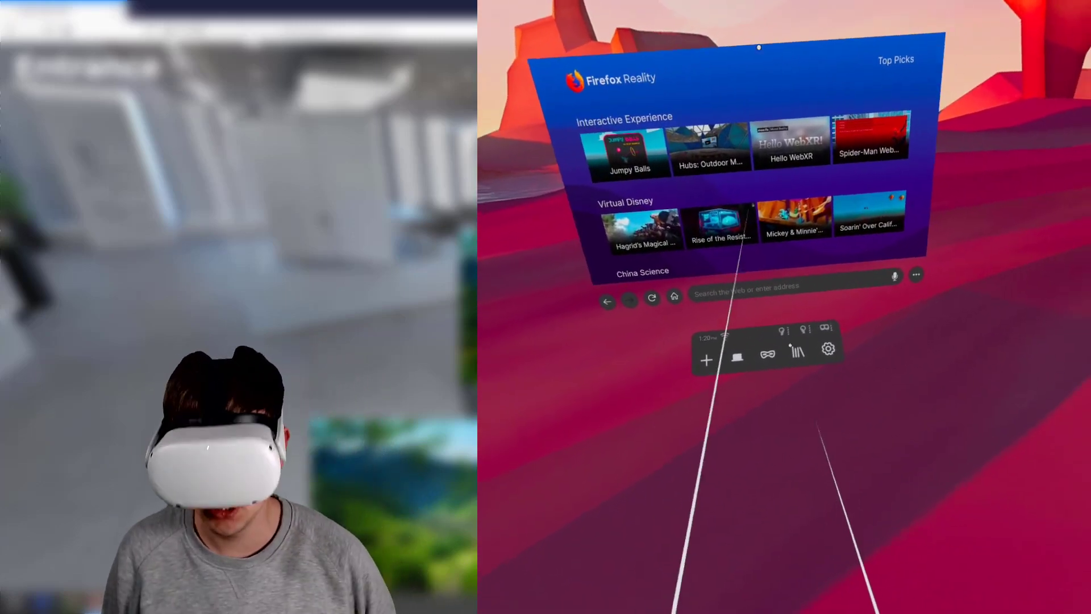
Open a new blank Firefox Reality window from the tray.
left_click(706, 359)
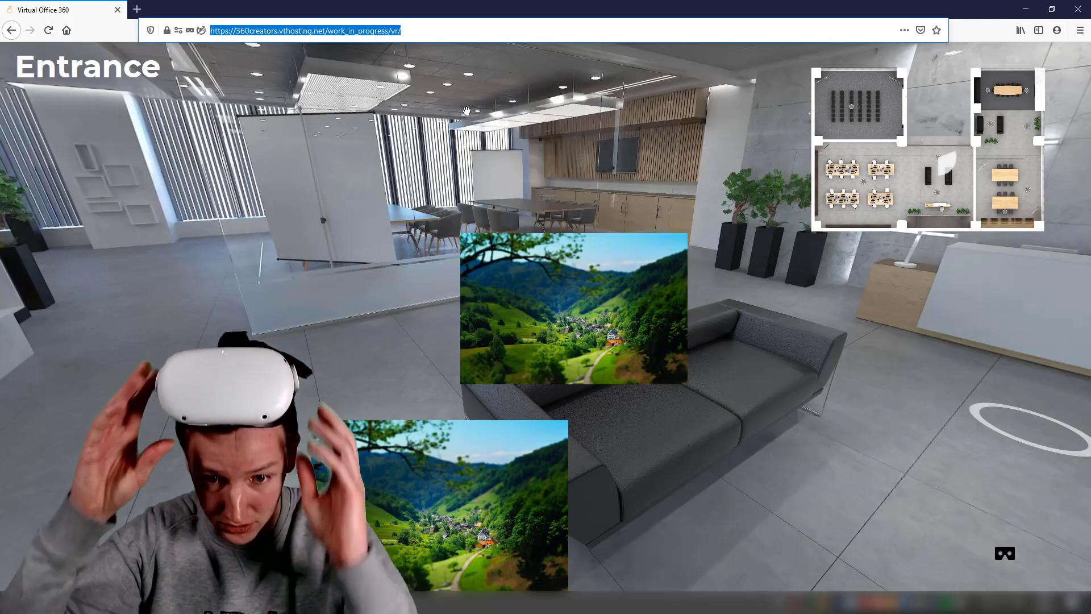
Uncheck Include into Carousel for the Desks panorama, leaving eight panoramas in the playlist.
key("alt+Tab")
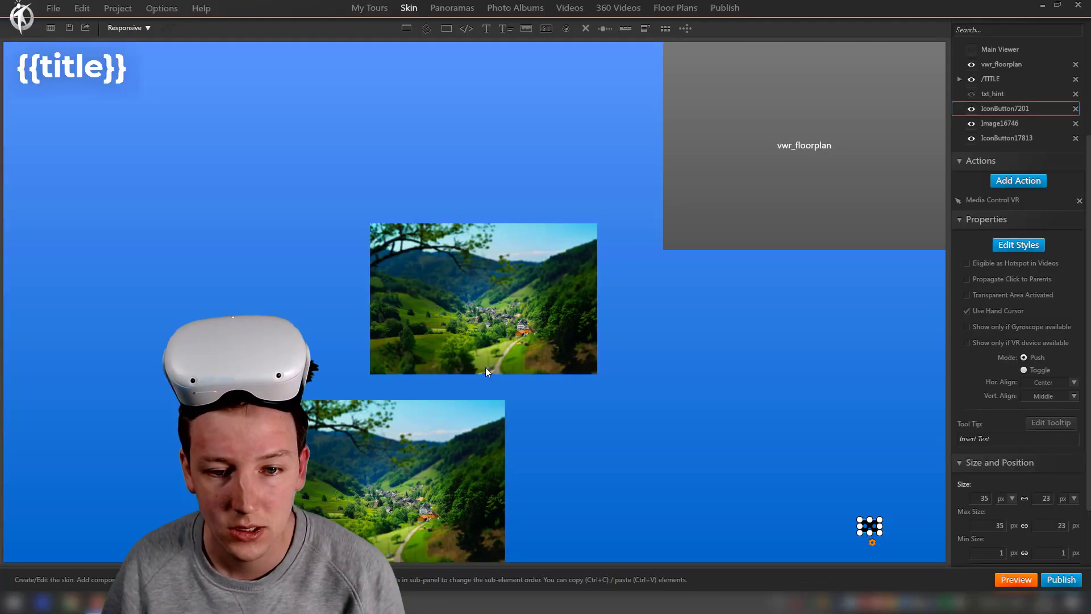
left_click(721, 10)
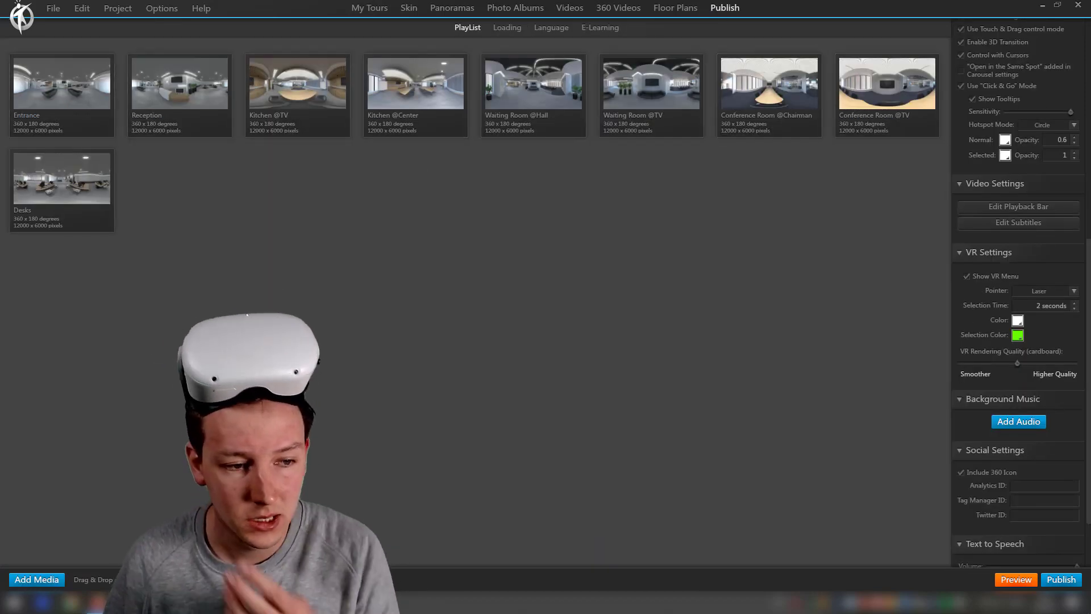
left_click(68, 199)
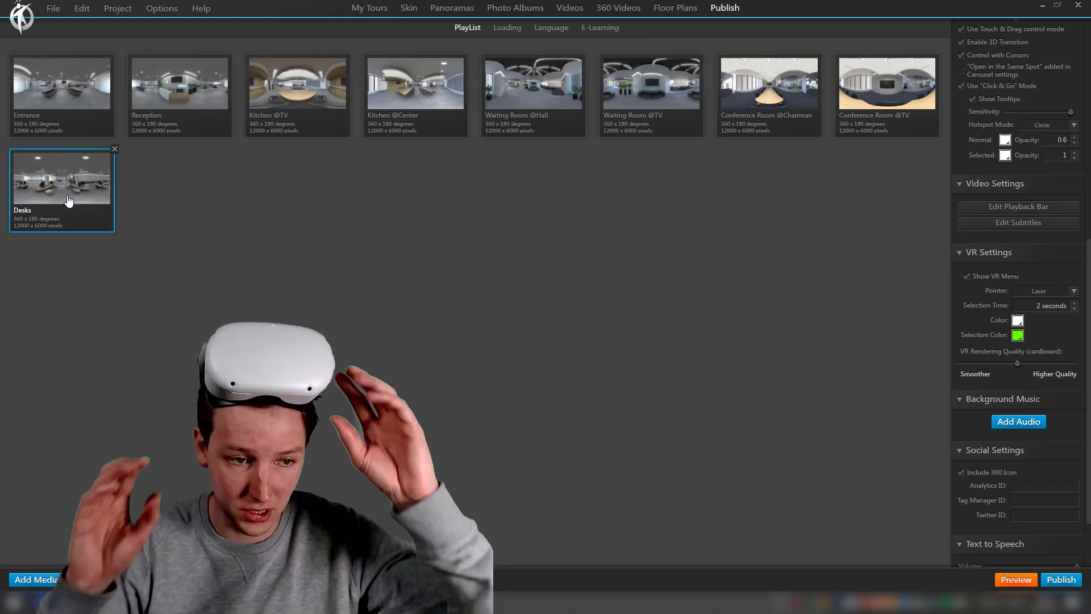
double_click(68, 199)
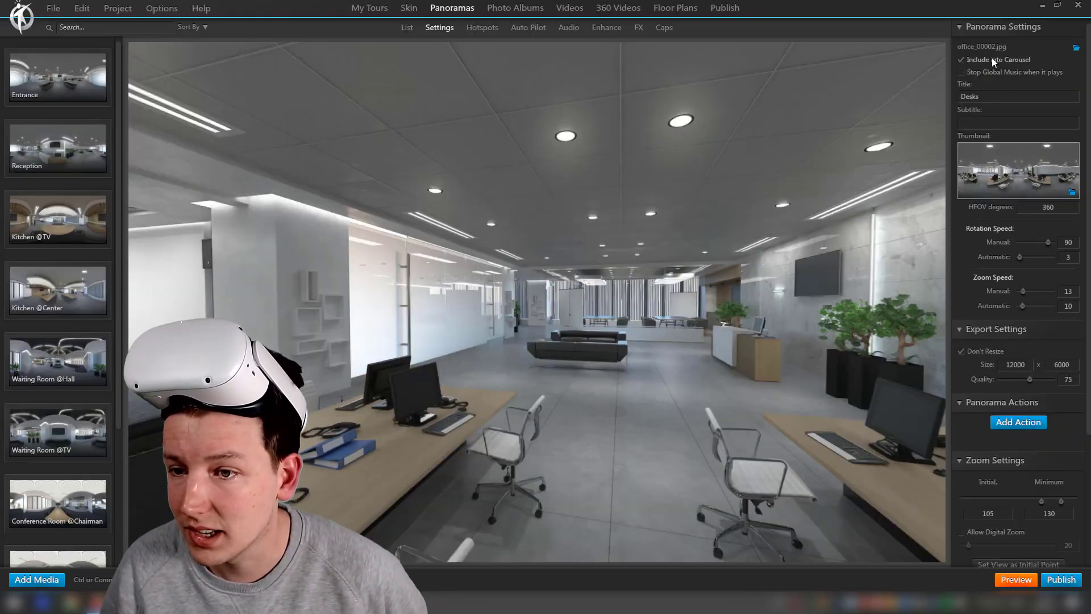
left_click(983, 62)
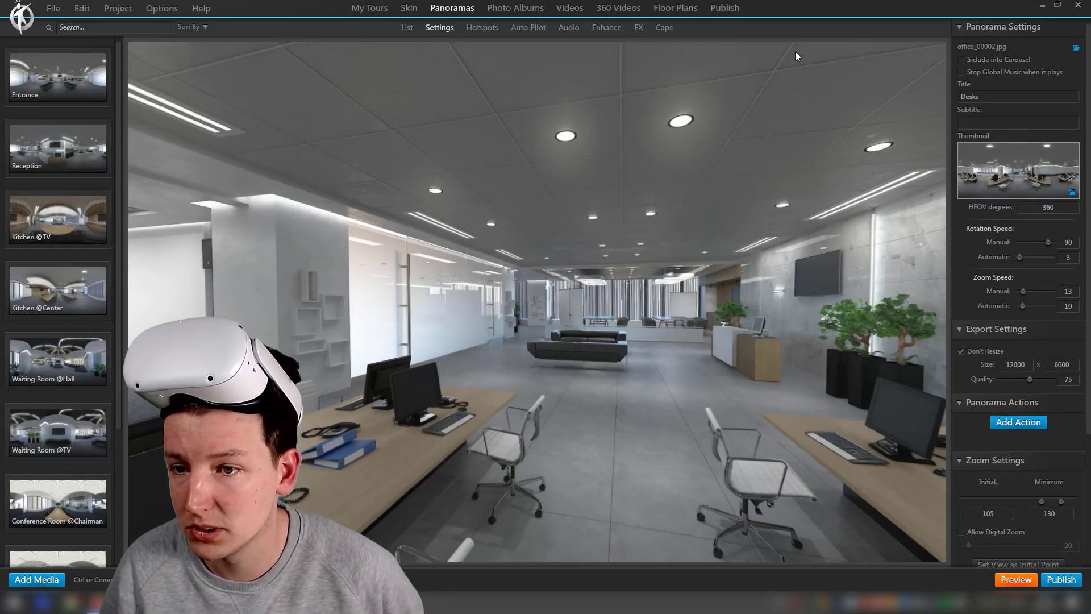
left_click(725, 15)
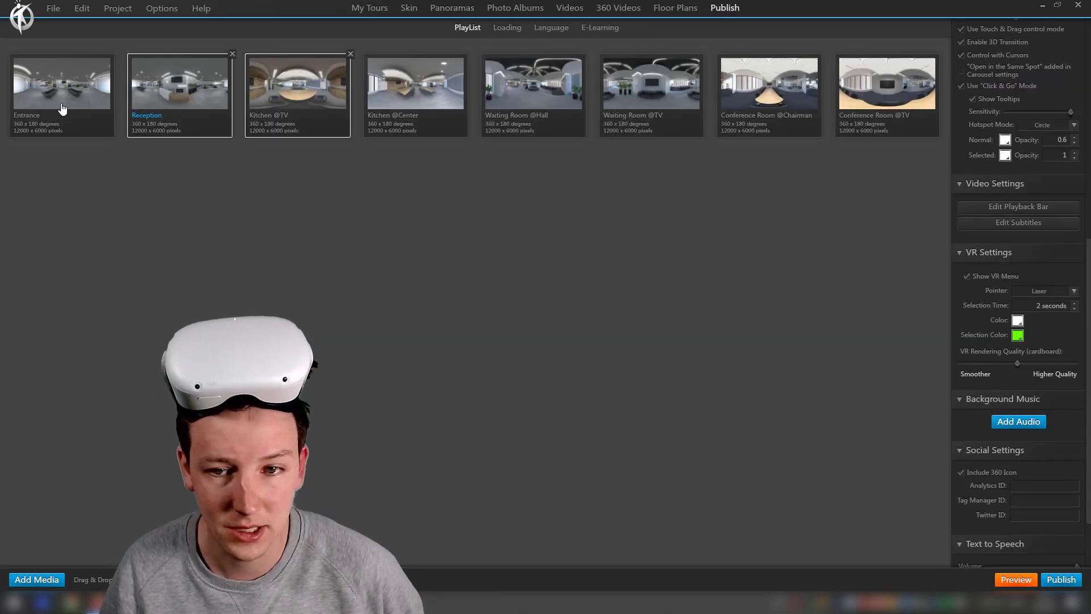
Republish the tour for Web/Mobile with Desks removed from the carousel.
left_click(1060, 580)
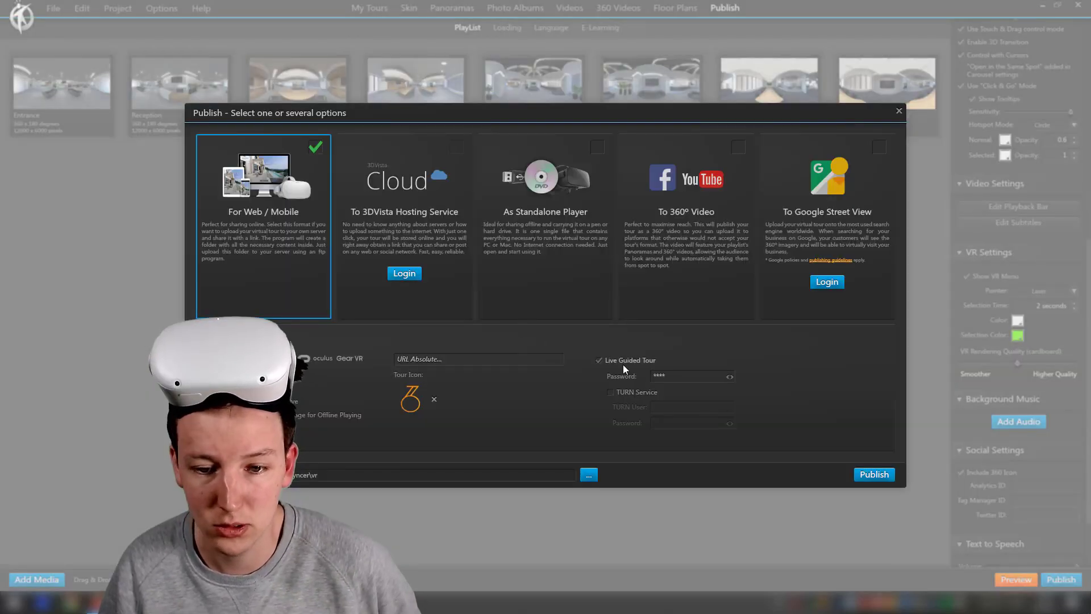
left_click(875, 474)
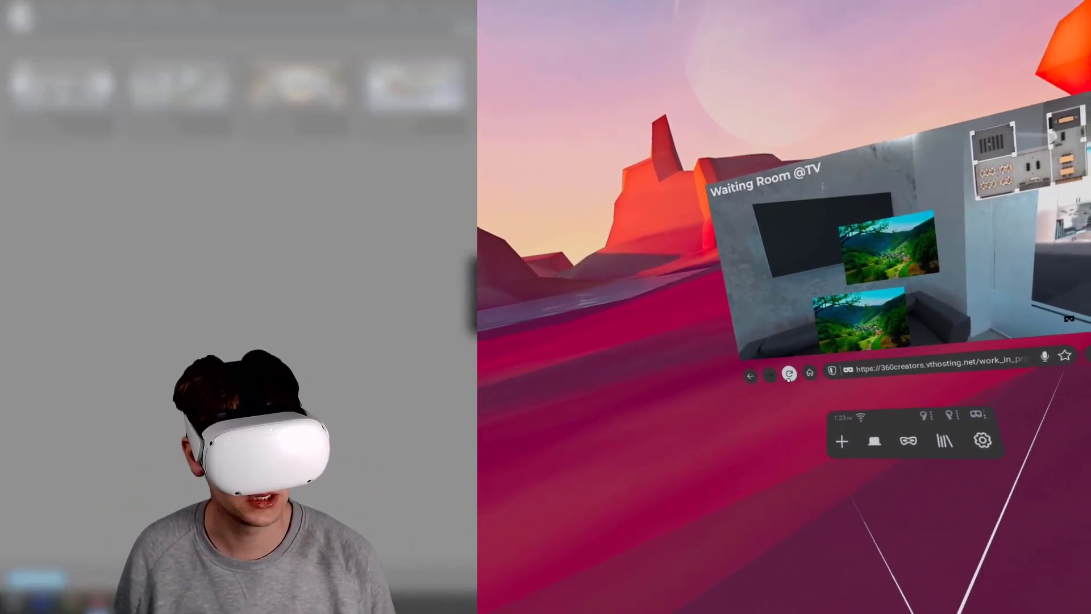
Reload the tour page in the headset and enter immersive VR with the goggles button.
left_click(789, 374)
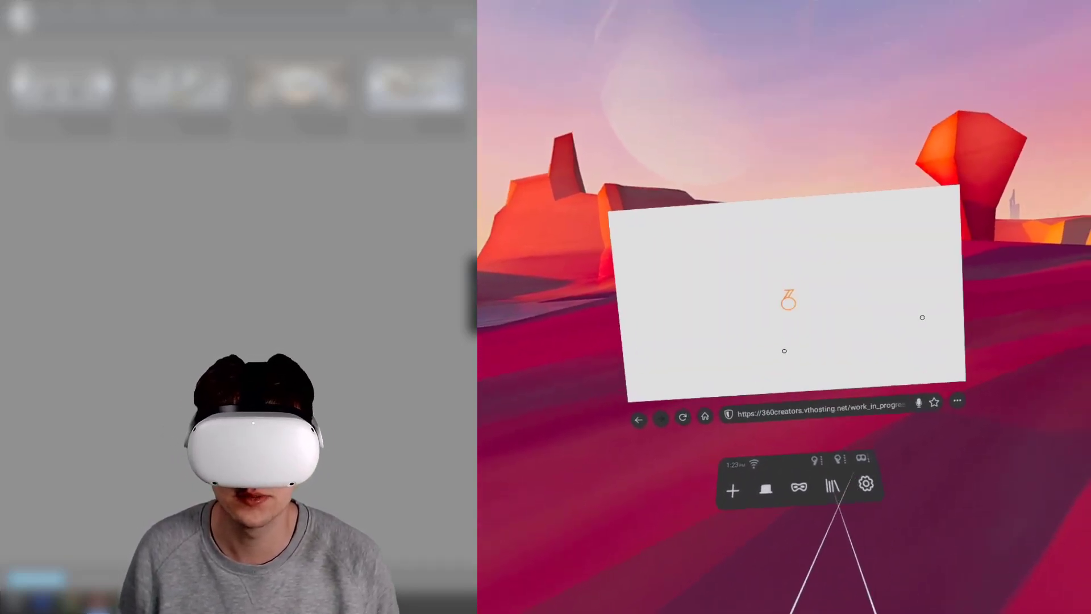
left_click(808, 369)
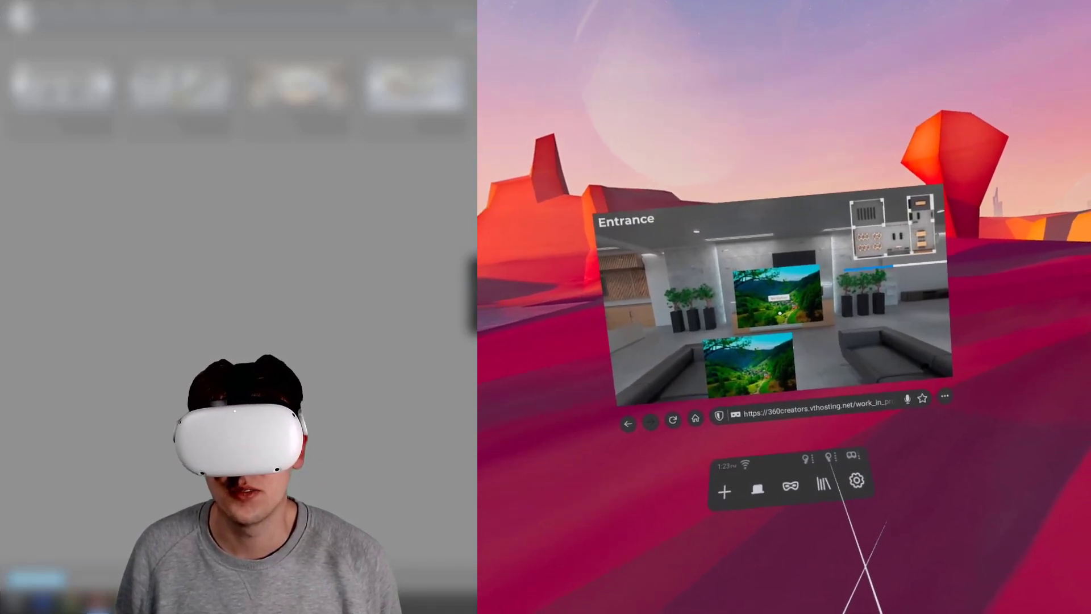
left_click(771, 305)
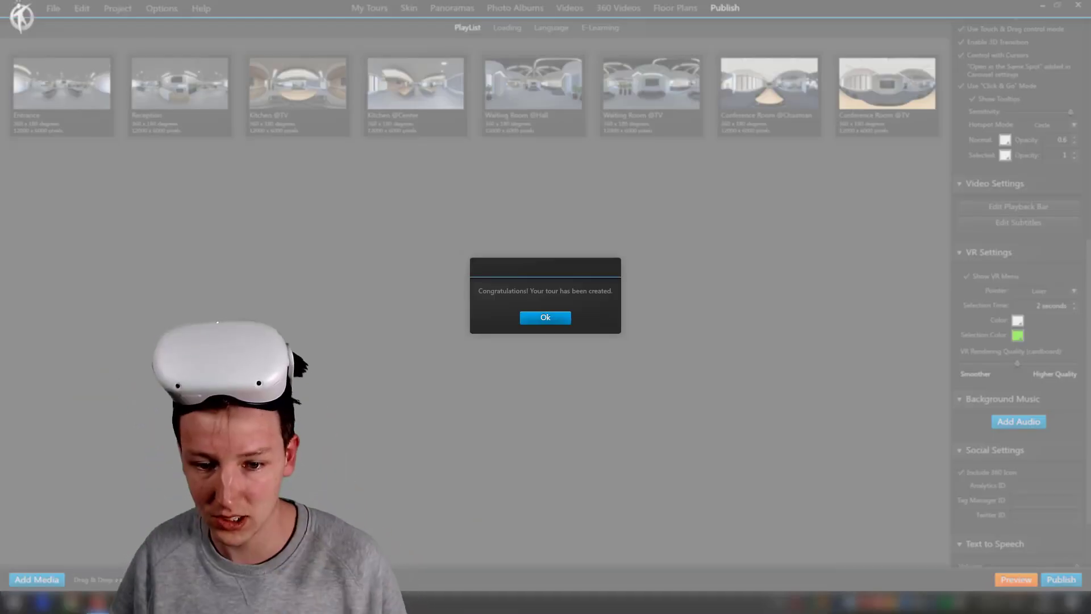
Dismiss the 'Your tour has been created' confirmation and uncheck Show VR Menu under VR Settings.
left_click(559, 320)
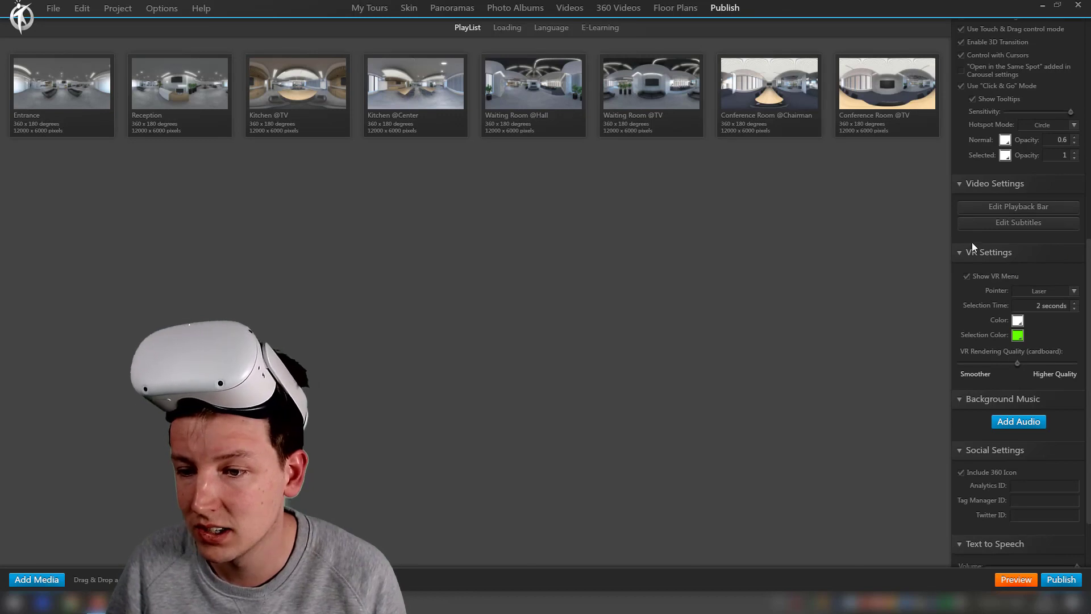
left_click(978, 277)
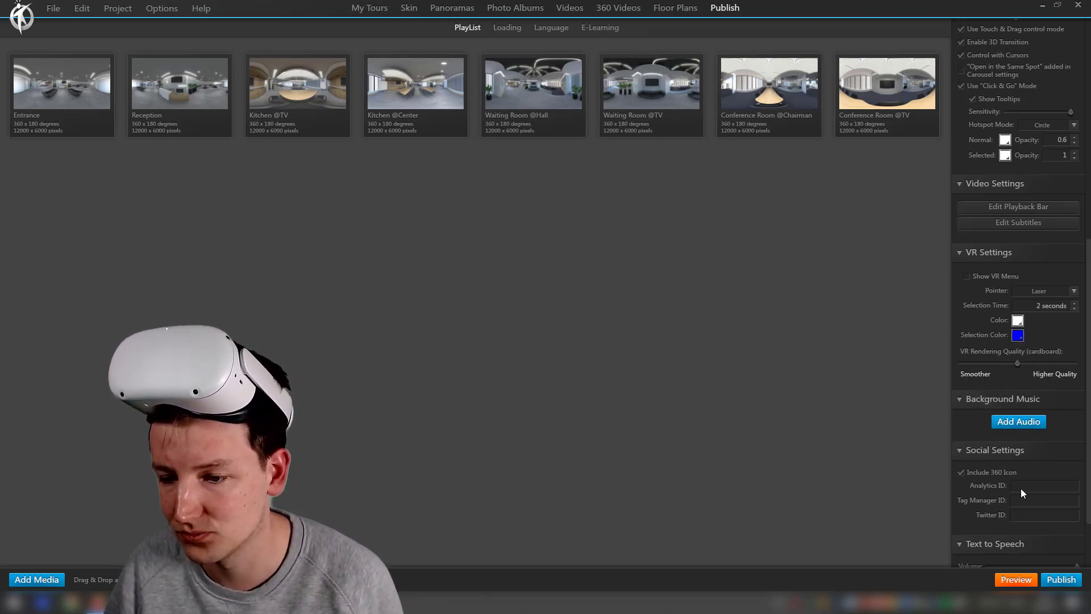
Publish the tour for Web/Mobile again with the updated VR settings.
left_click(1063, 584)
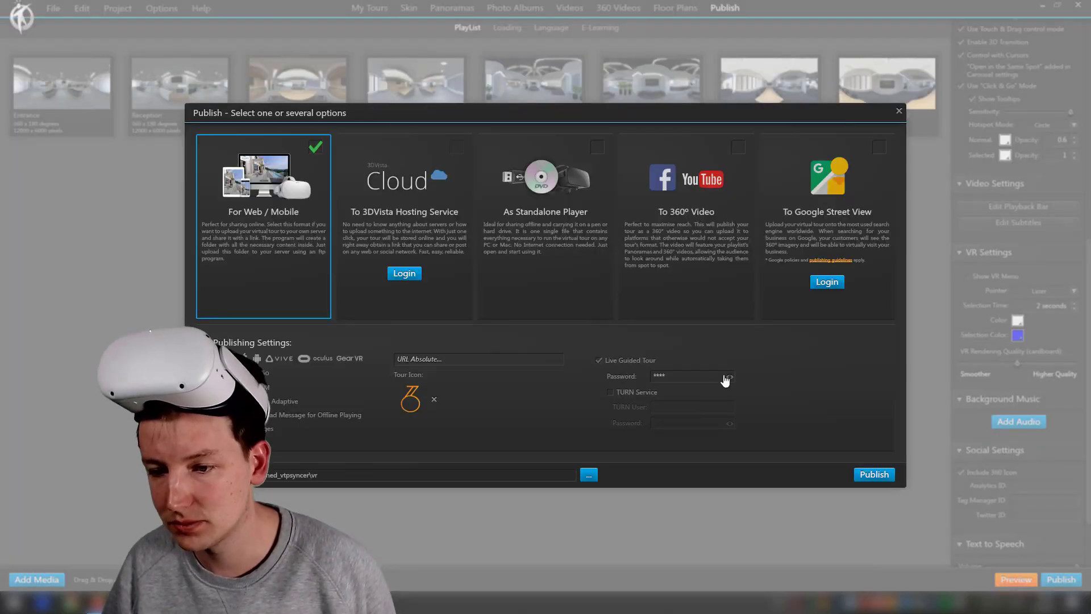
left_click(875, 475)
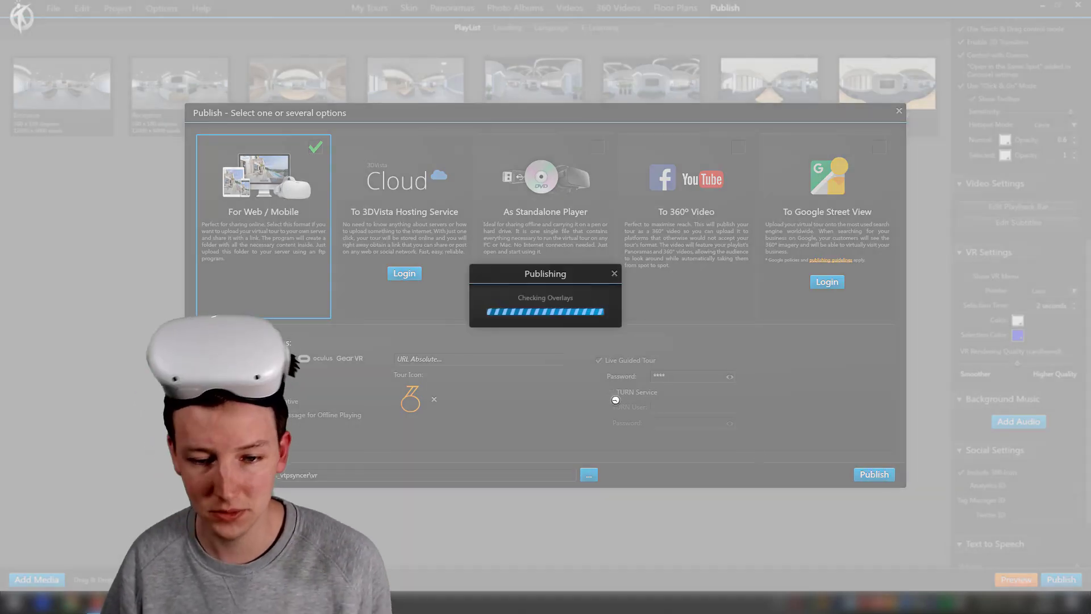